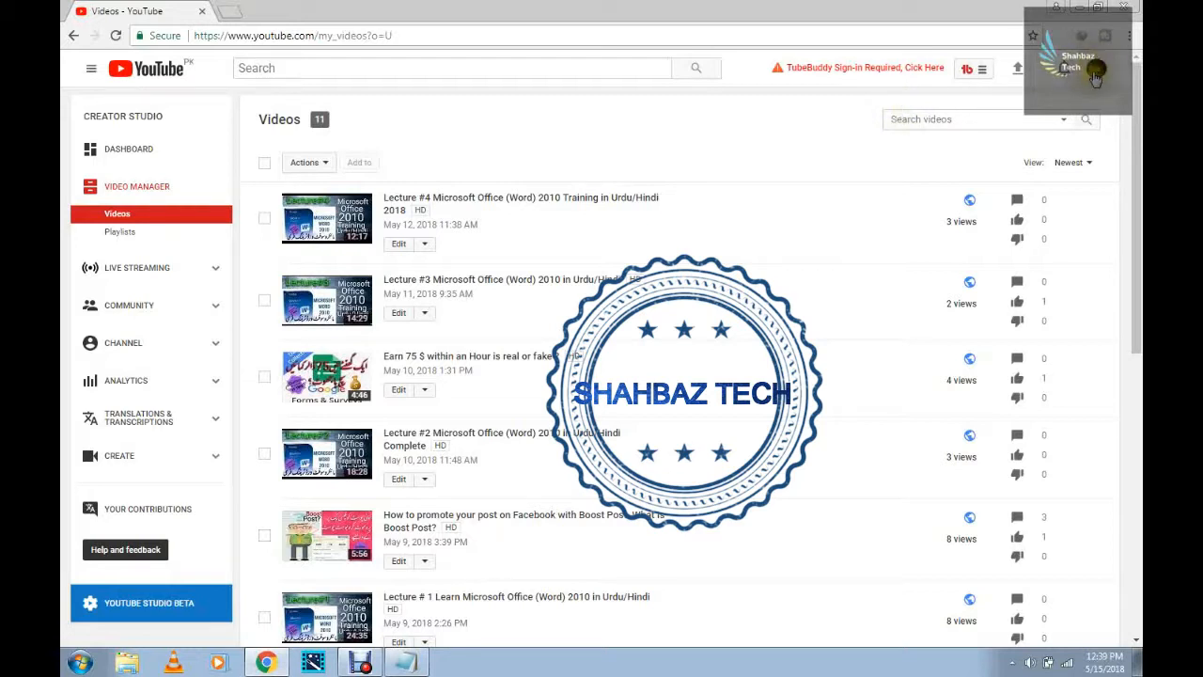
click(1099, 73)
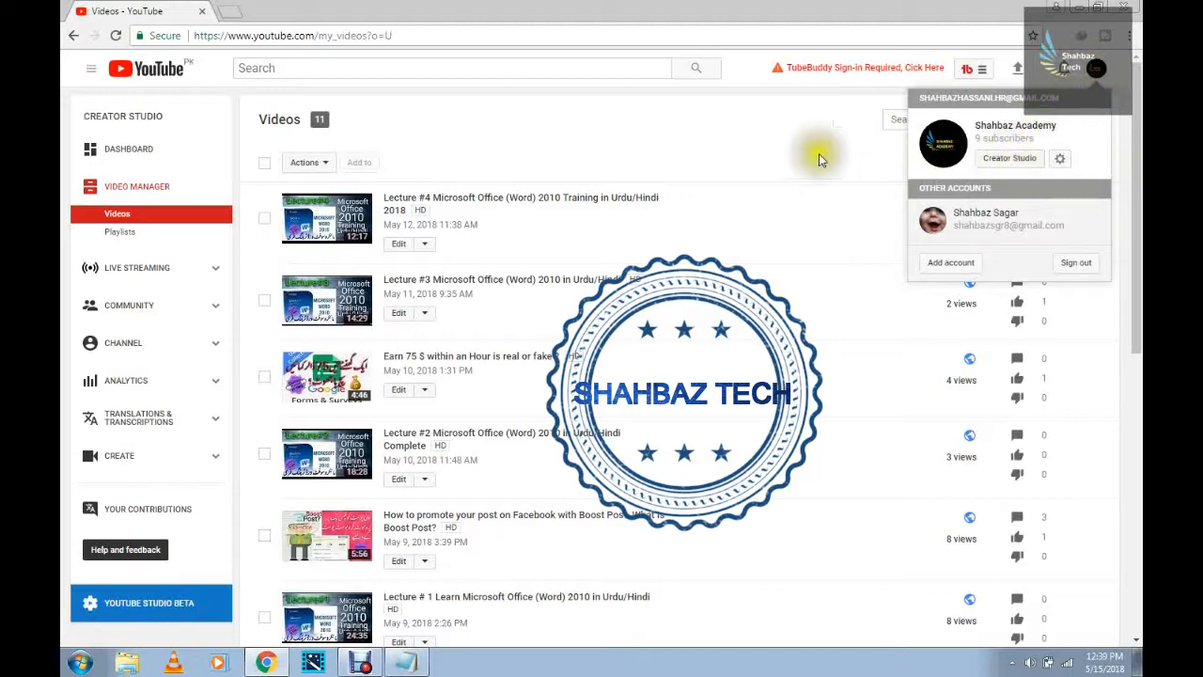
click(865, 103)
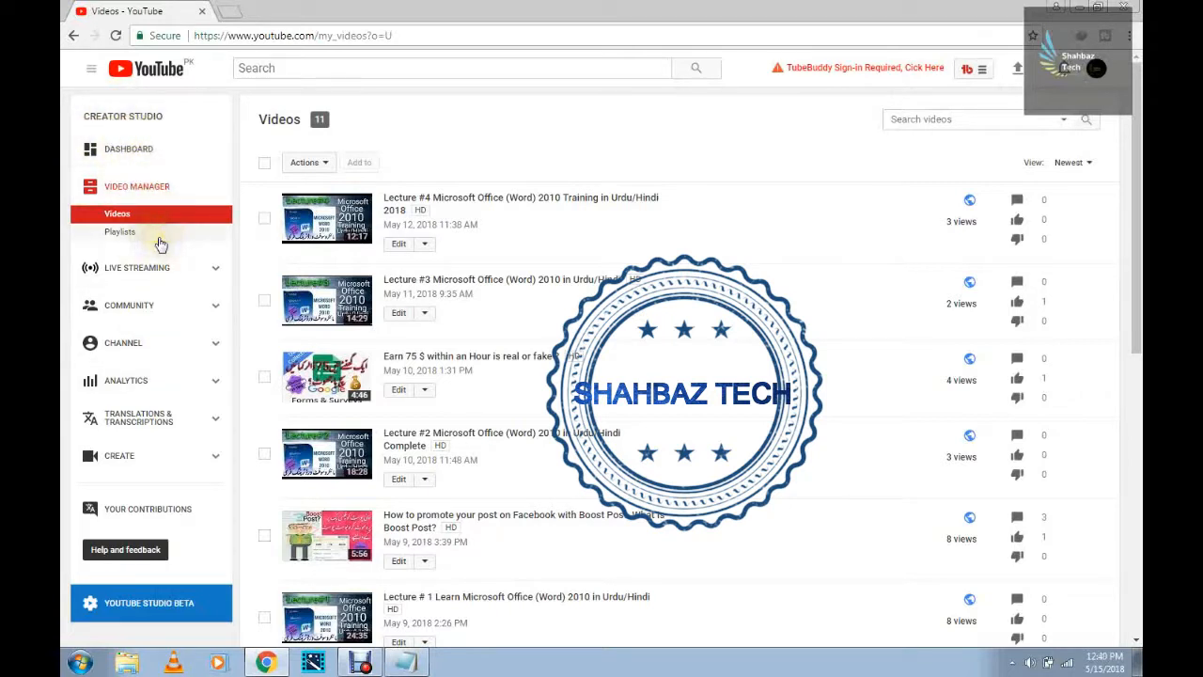
Start uploading the video file "LECTURE # 5 Last MS WORD" from the Desktop to the channel
click(1017, 75)
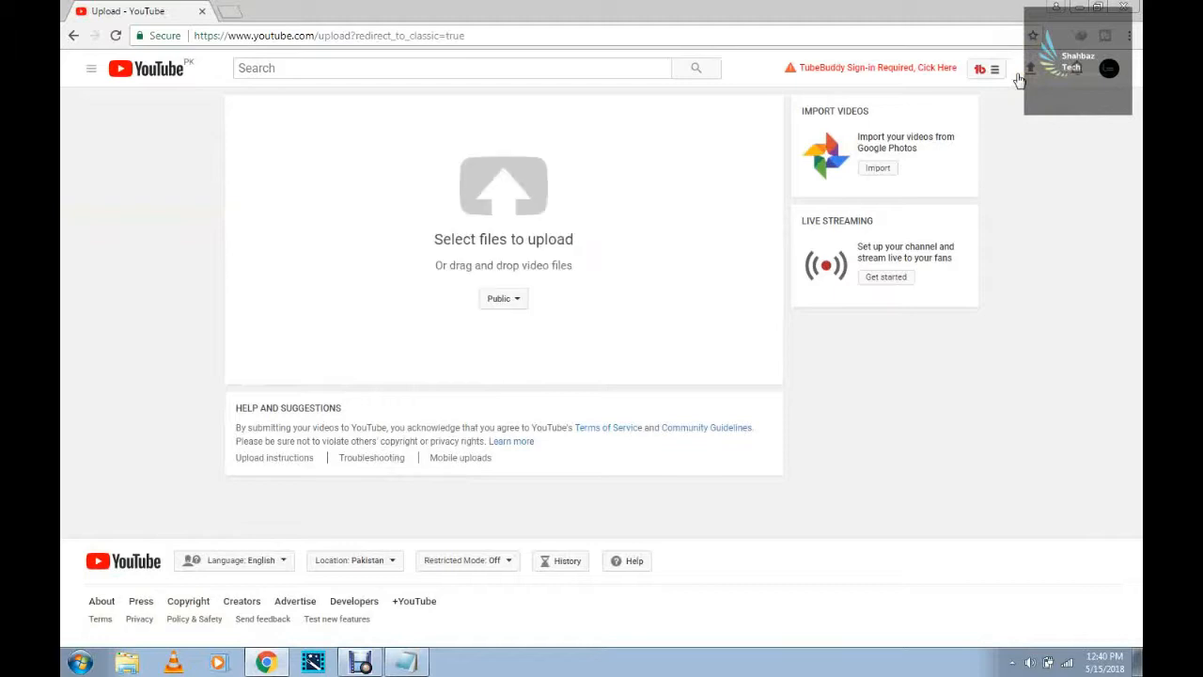
click(499, 258)
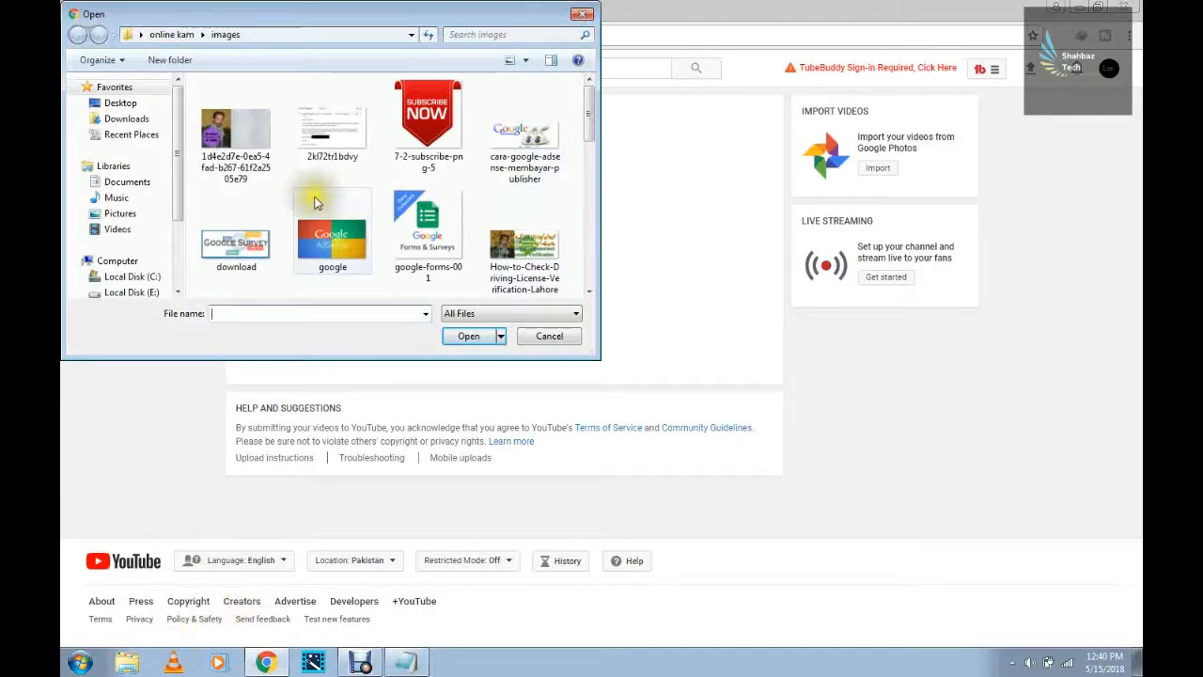
click(117, 102)
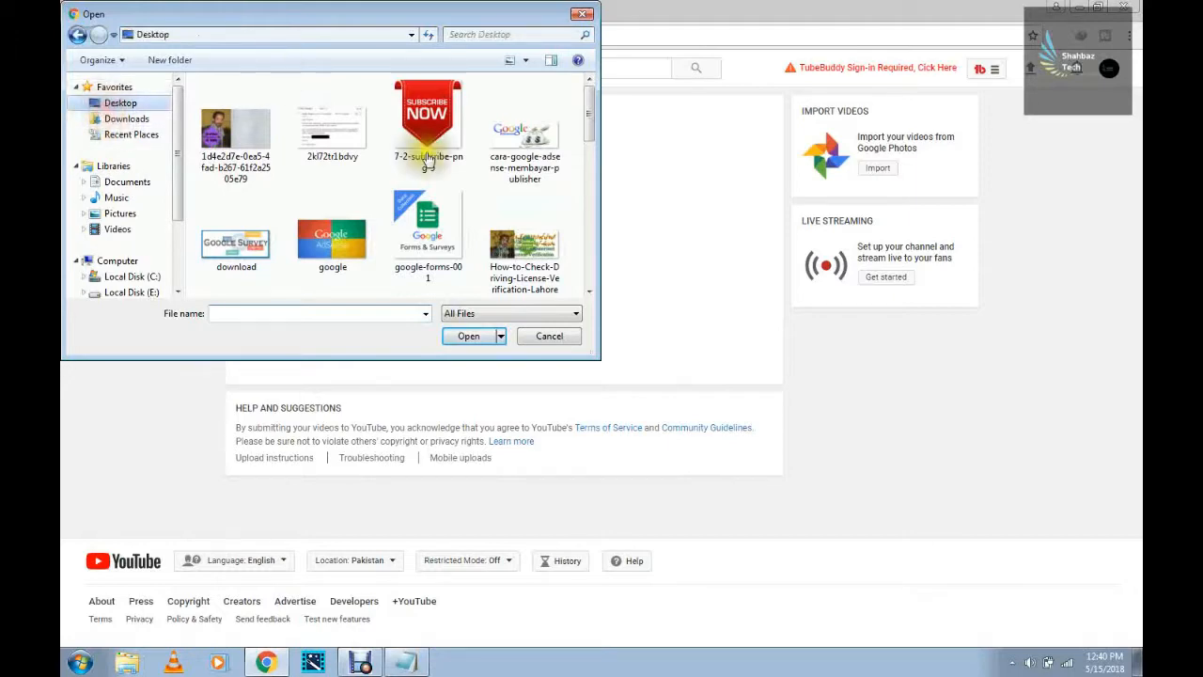
drag(591, 151, 600, 230)
click(532, 132)
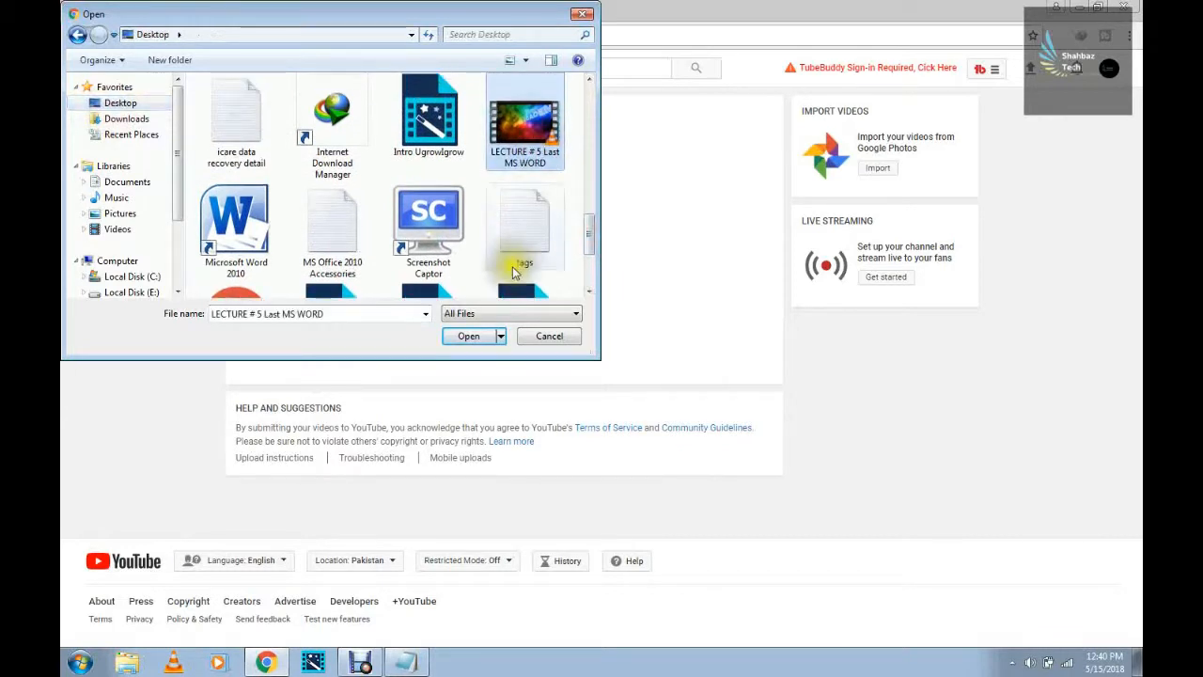
click(476, 342)
click(474, 340)
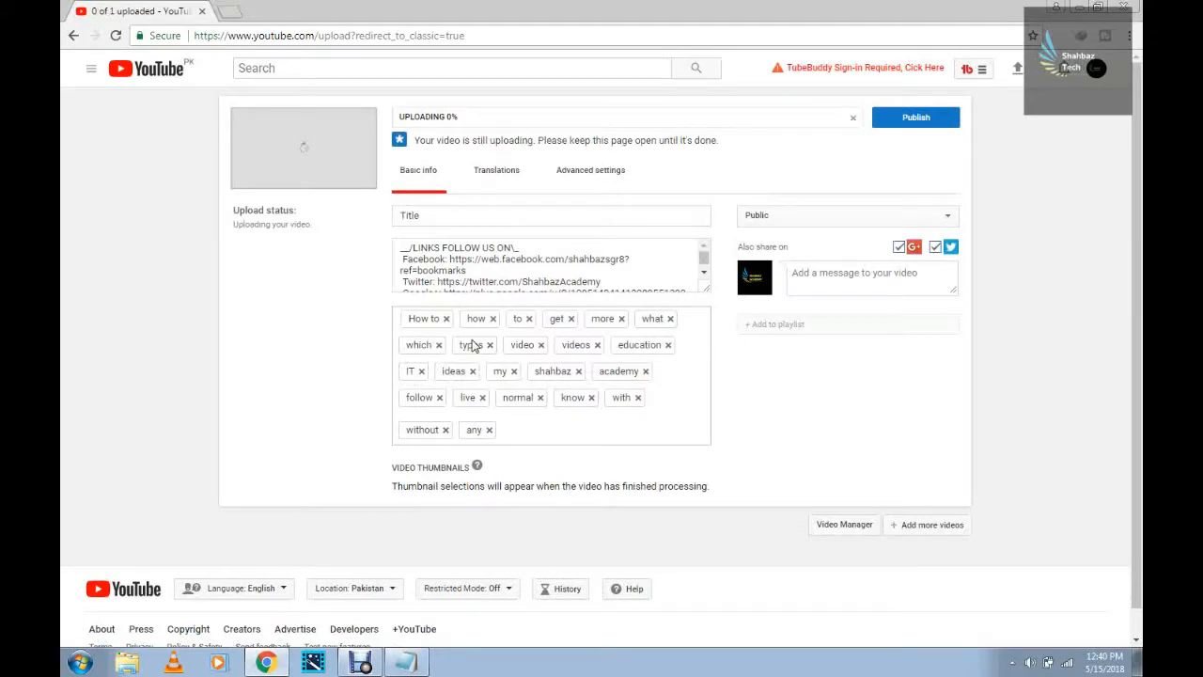
Clear all the default text from the video's description
click(700, 262)
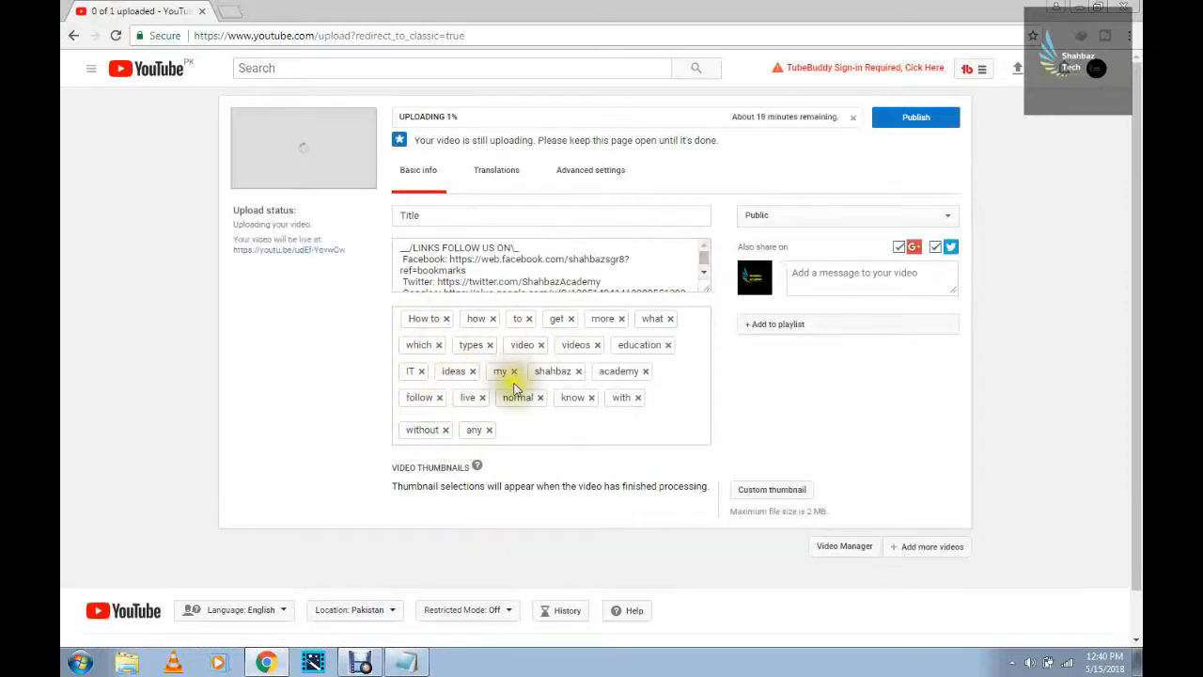
click(705, 255)
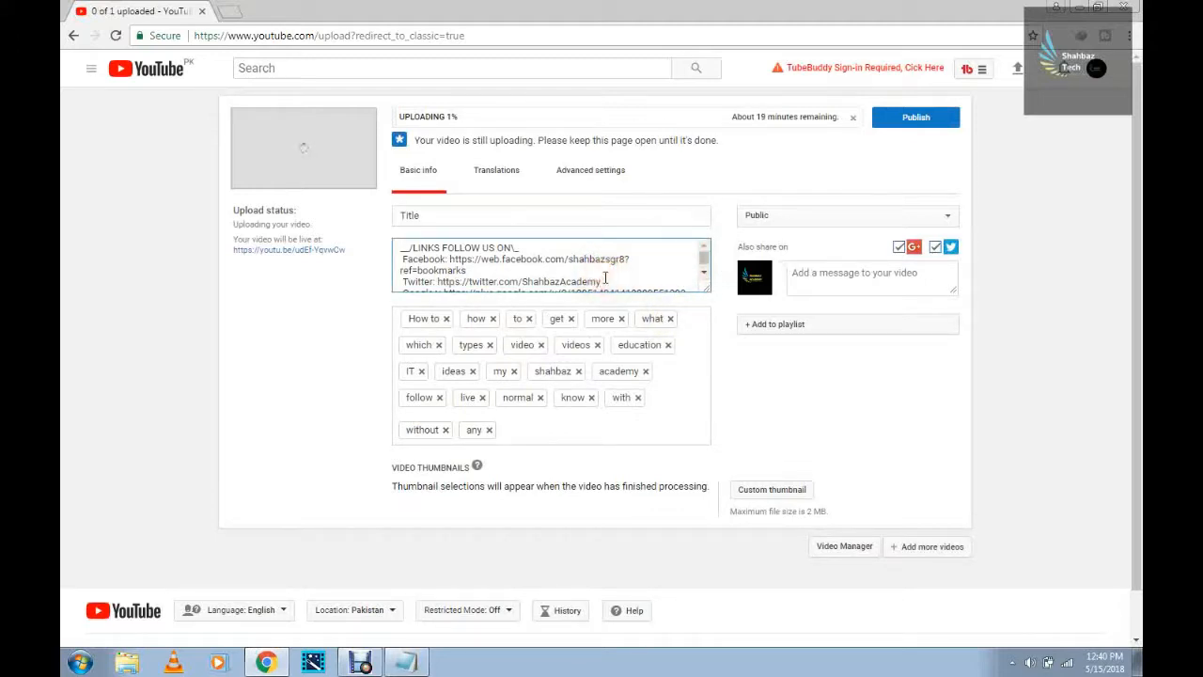
key(ctrl+a)
key(BackSpace)
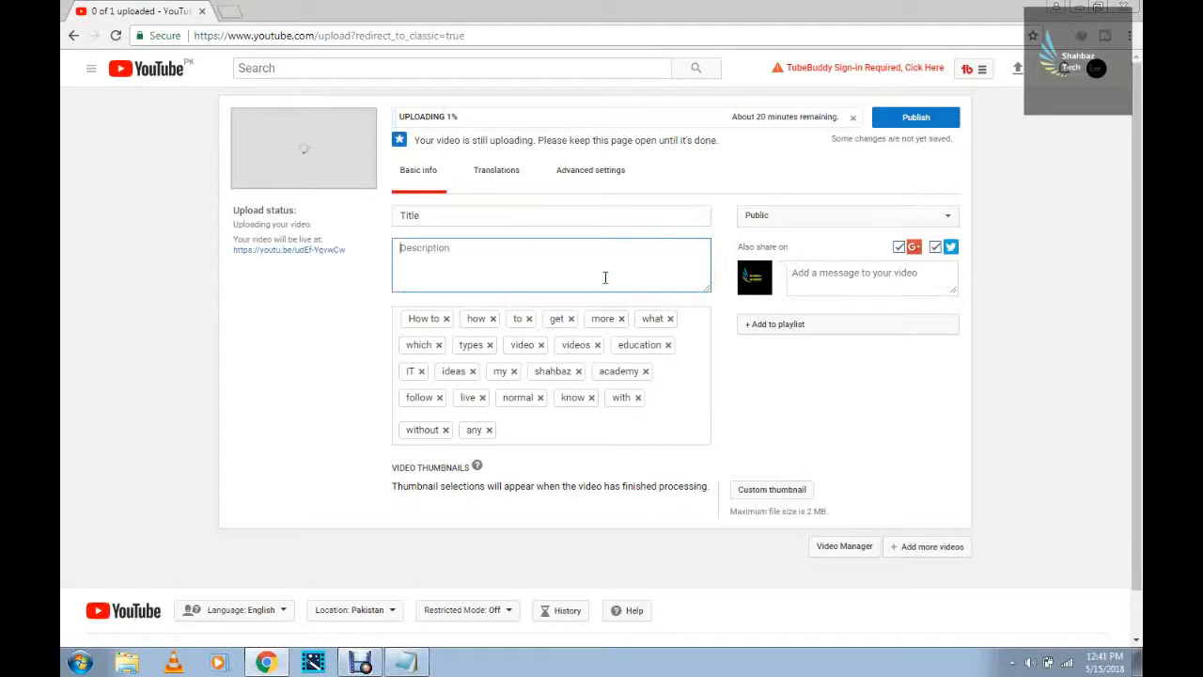
In the "discription for video" Notepad file, write "Last Lecture of MS Word 2010 in Urdu/Hindi 2018 Training Tutorials" under the Title heading
click(476, 214)
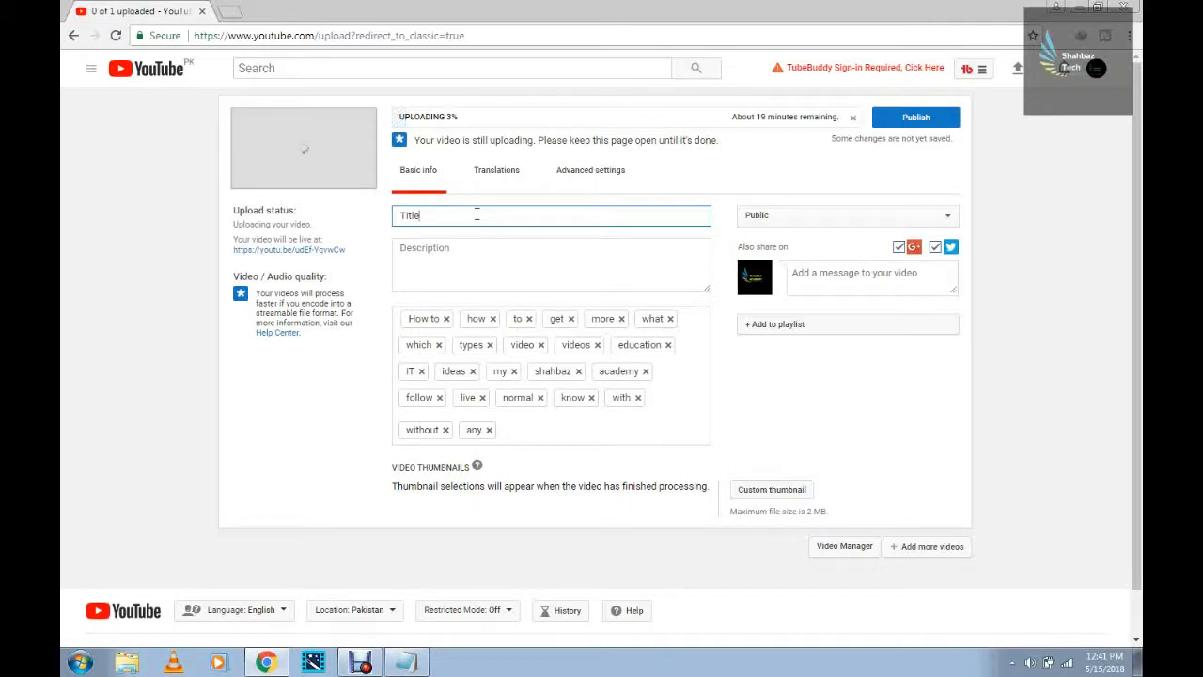
click(410, 663)
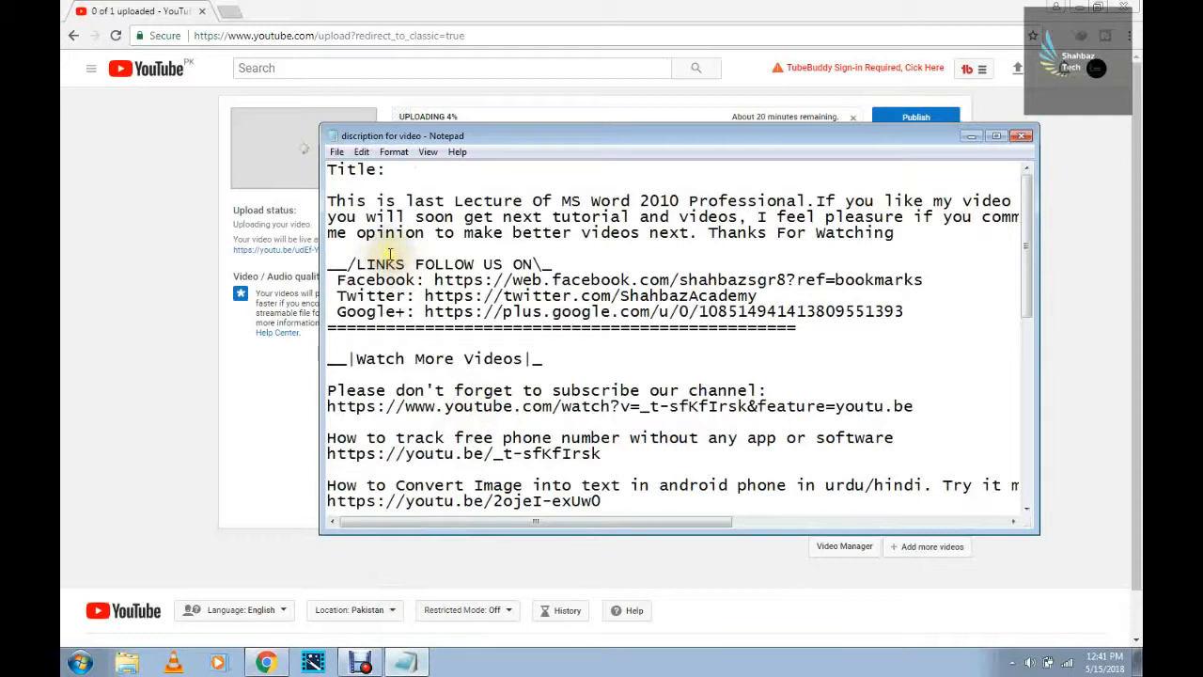
click(387, 187)
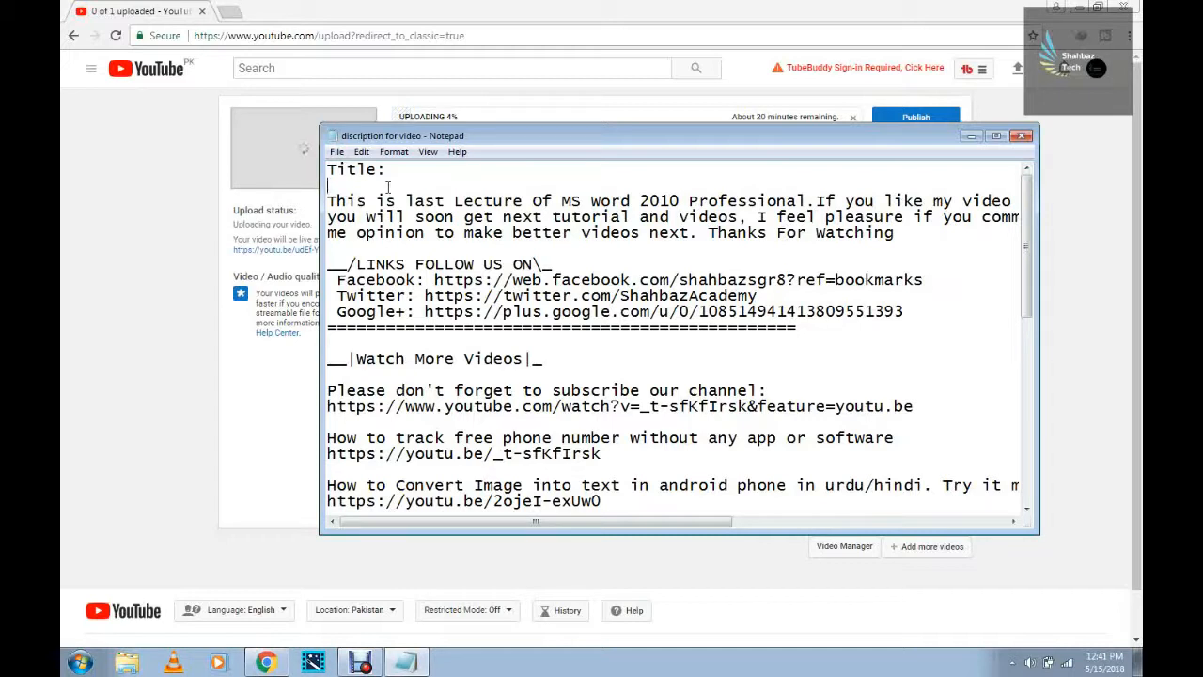
text(Last :L)
key(BackSpace)
key(BackSpace)
text(Lecyui)
key(BackSpace)
key(BackSpace)
key(BackSpace)
text(ture of)
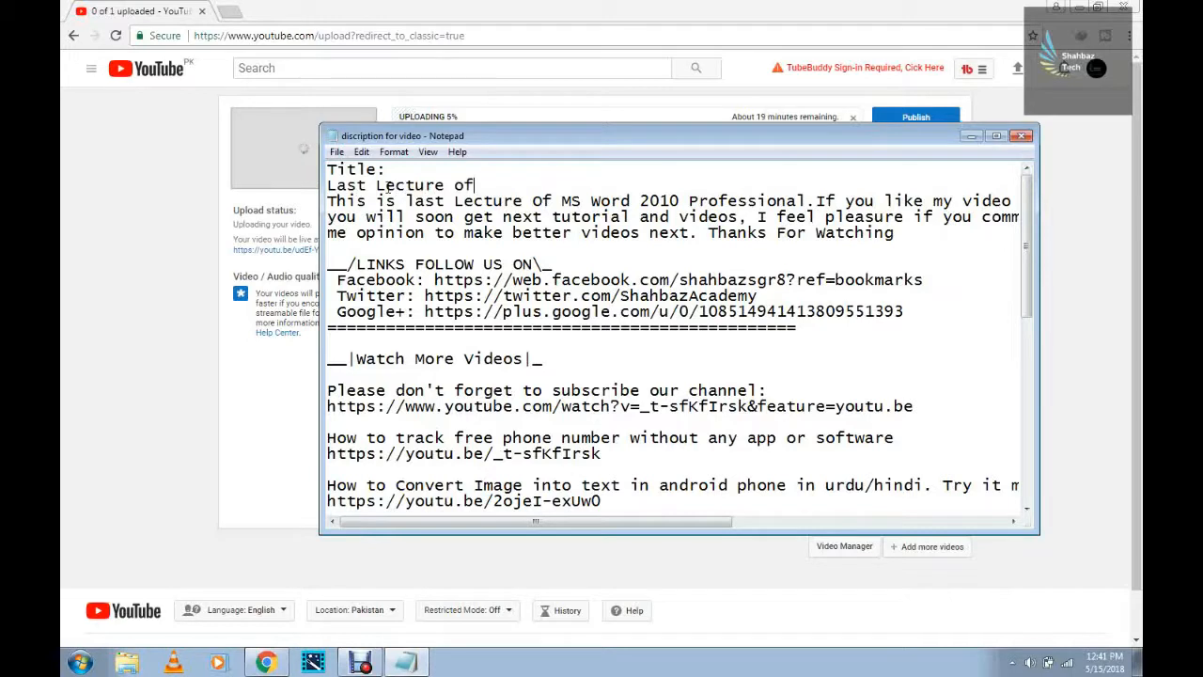
text( MS Word 2010)
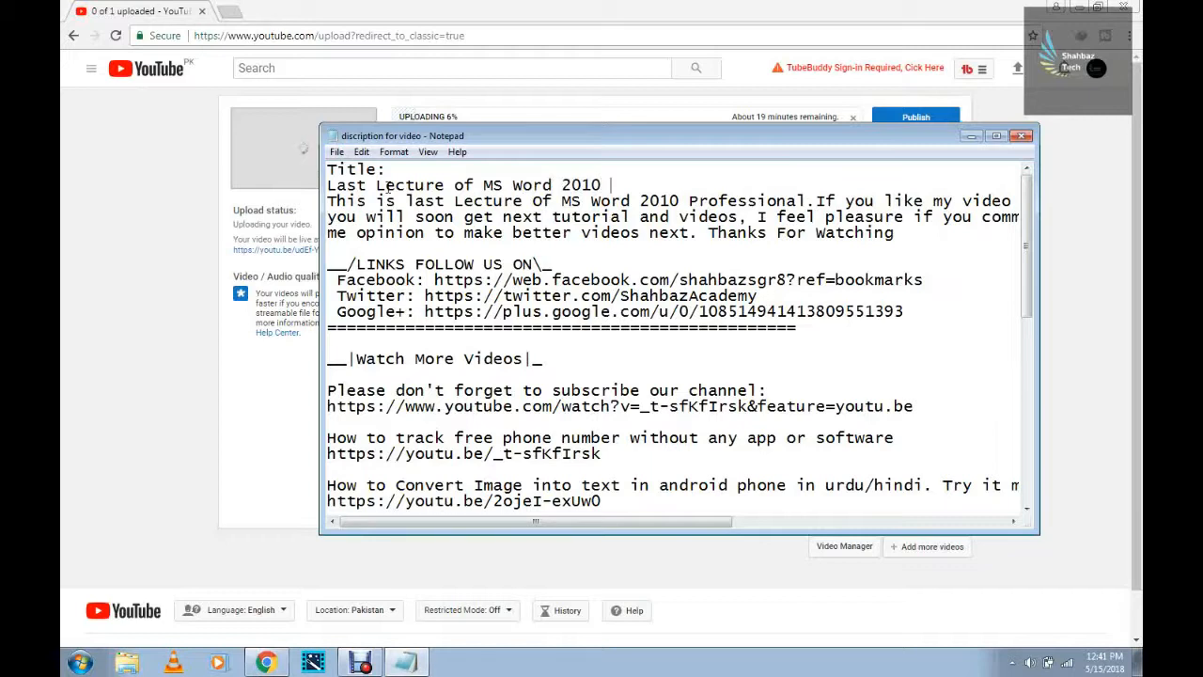
text( in )
text(Hi)
key(BackSpace)
key(BackSpace)
text(Urdu.)
key(BackSpace)
text(/Hindi)
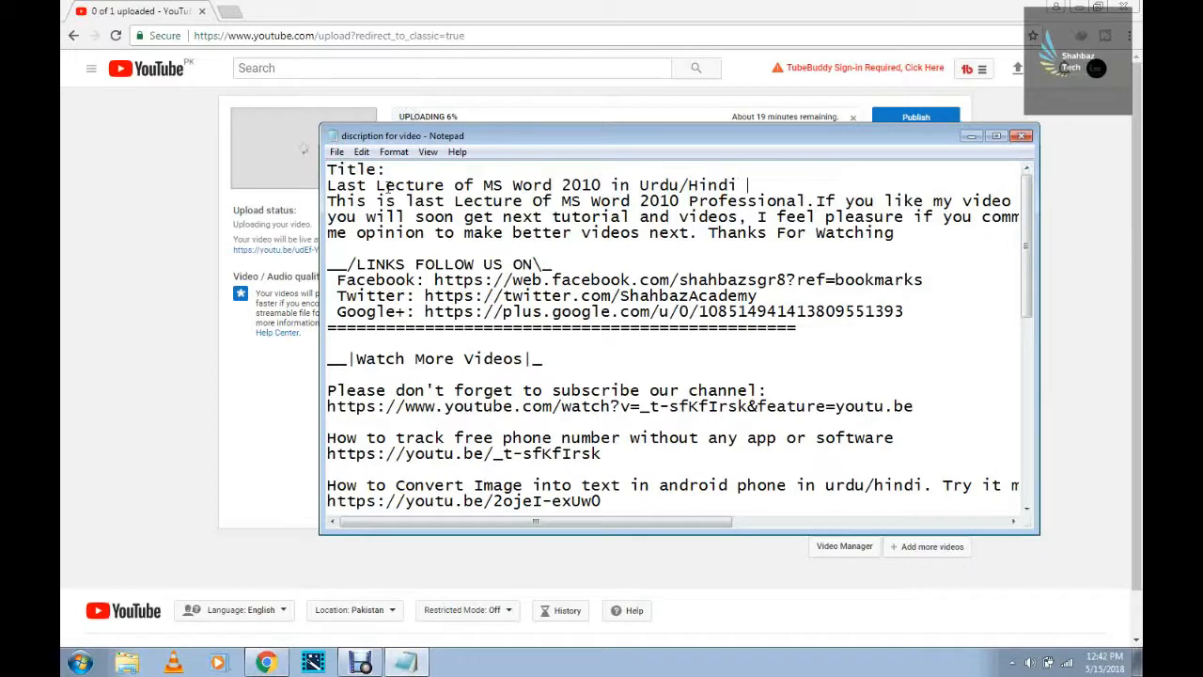
text( 2018)
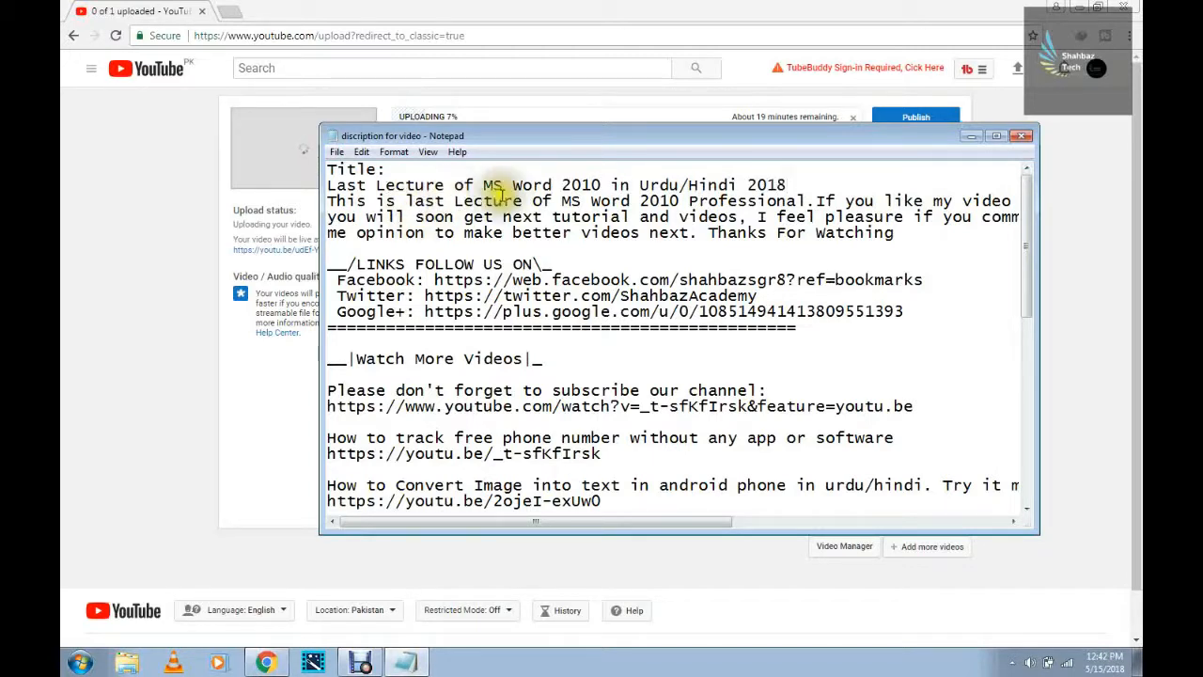
text( Train)
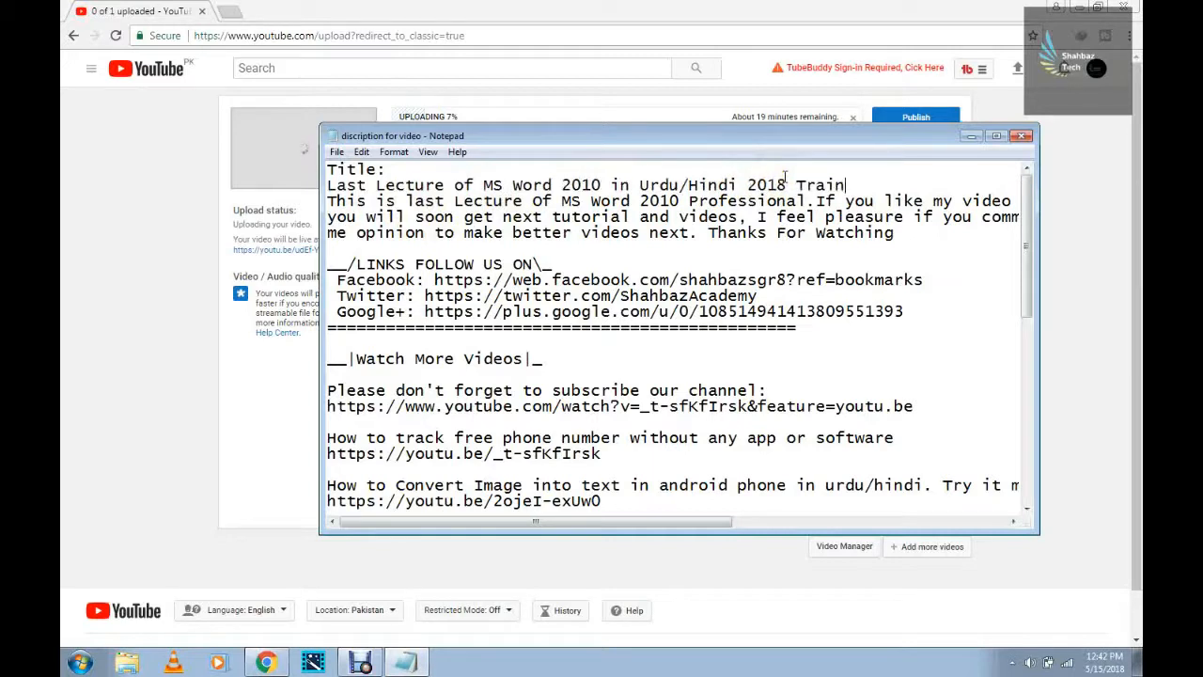
text(ing Tutorials)
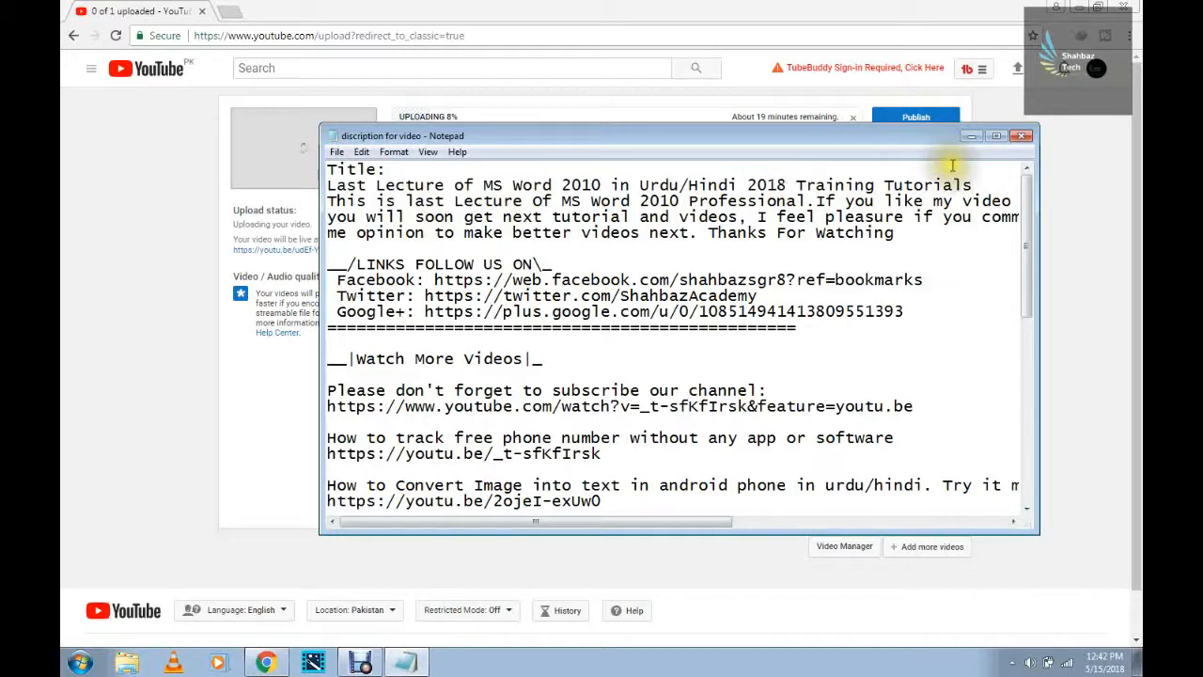
Cut the whole title line under the Title heading out of the Notepad file
drag(973, 185, 749, 187)
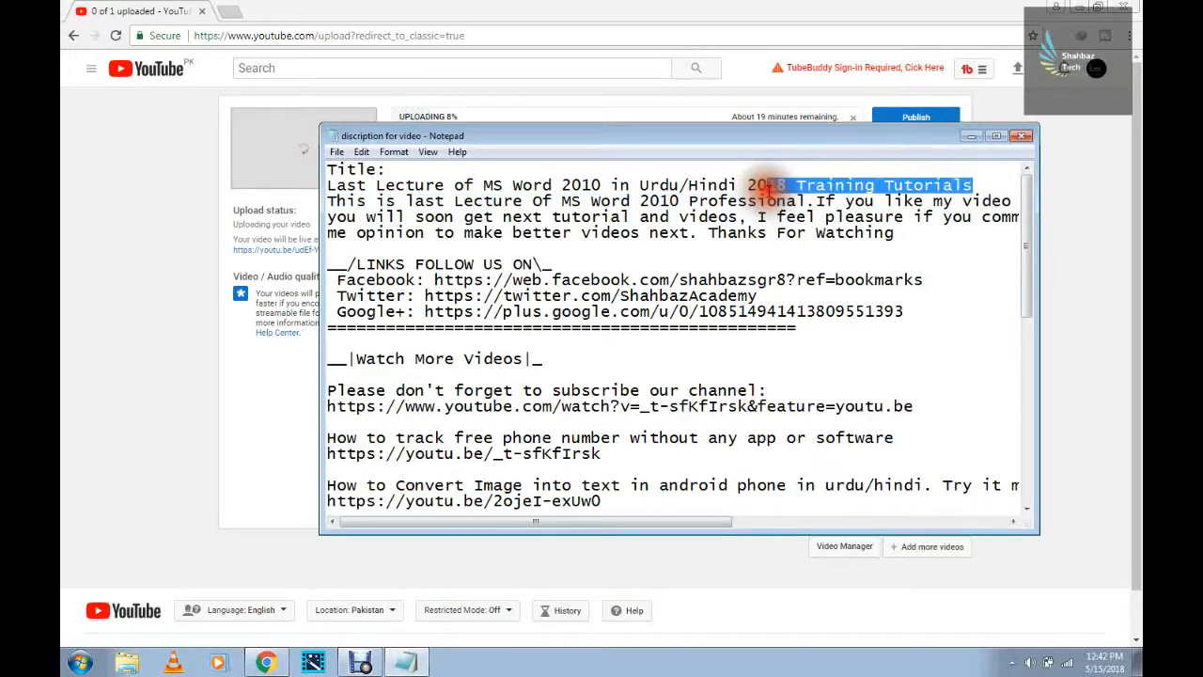
key(shift+Left)
key(shift+Left)
key(shift+Left)
key(shift+Left)
key(shift+Left)
key(shift+Left)
key(shift+Left)
key(shift+Left)
key(shift+Left)
key(shift+Left)
key(shift+Left)
key(shift+Left)
key(shift+Left)
key(shift+Left)
key(shift+Left)
key(shift+Left)
key(shift+Left)
key(shift+Left)
key(shift+Left)
key(shift+Left)
key(shift+Left)
key(shift+Left)
key(shift+Left)
key(shift+Left)
key(shift+Left)
key(shift+Left)
key(shift+Left)
key(shift+Left)
key(shift+Left)
key(shift+Left)
key(shift+Left)
key(shift+Left)
key(shift+Left)
key(shift+Left)
key(shift+Left)
key(shift+Left)
key(shift+Left)
key(shift+Left)
key(shift+Left)
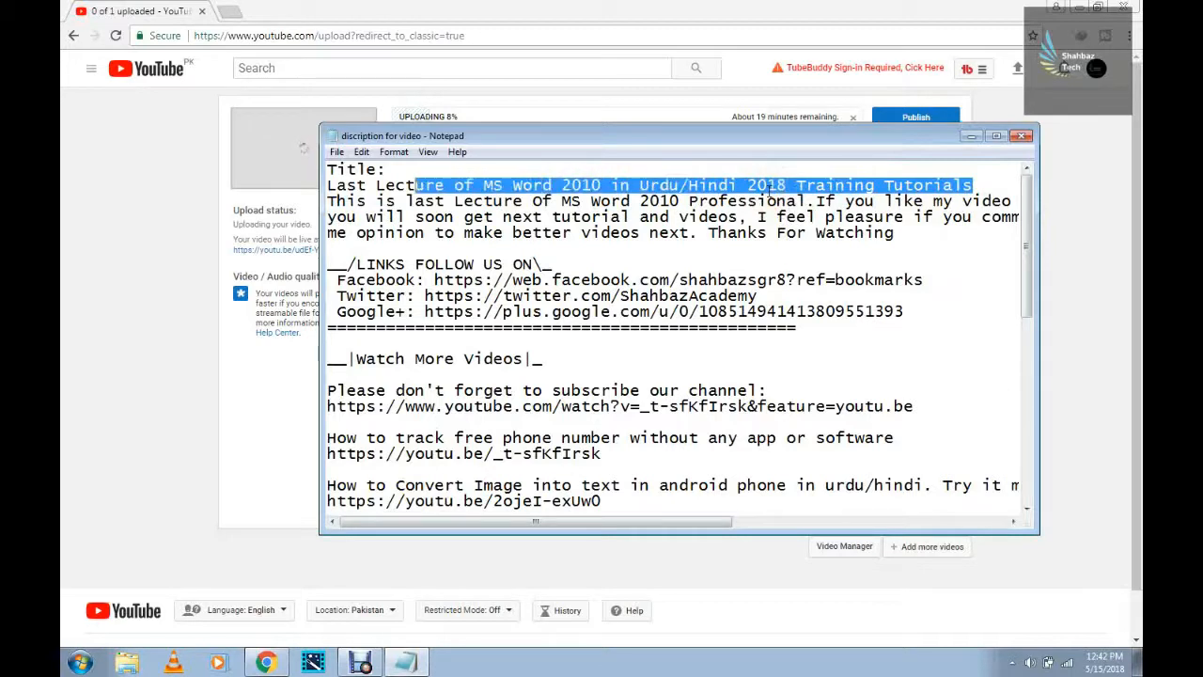
key(shift+Home)
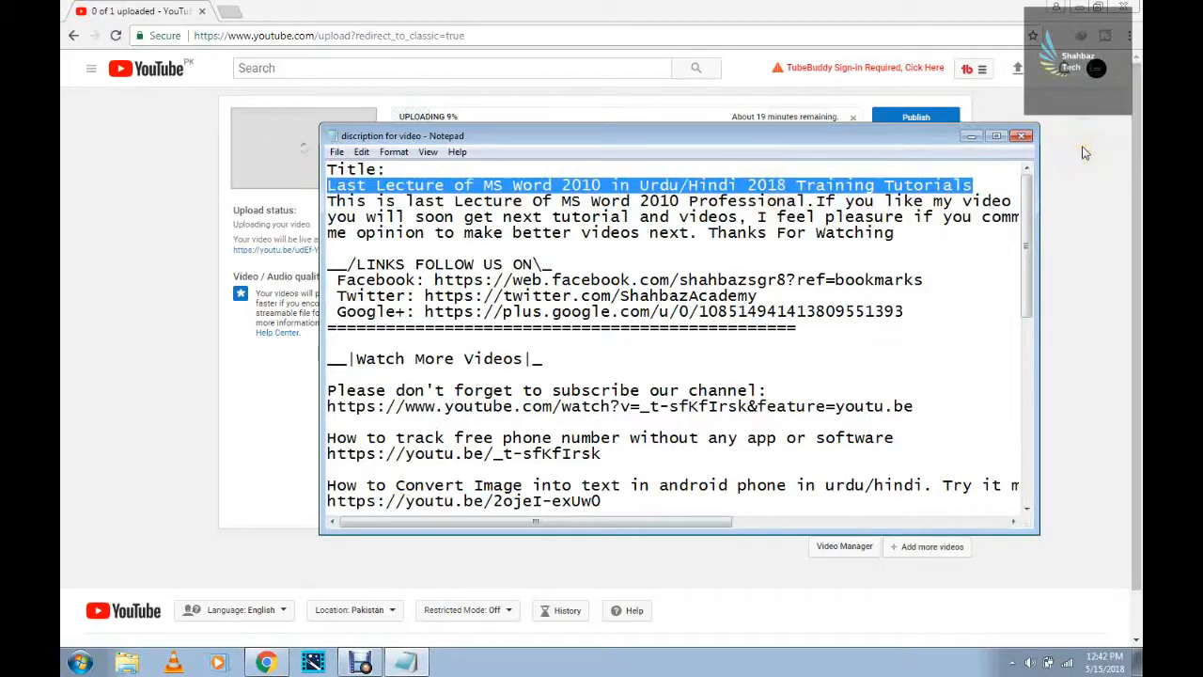
key(ctrl+x)
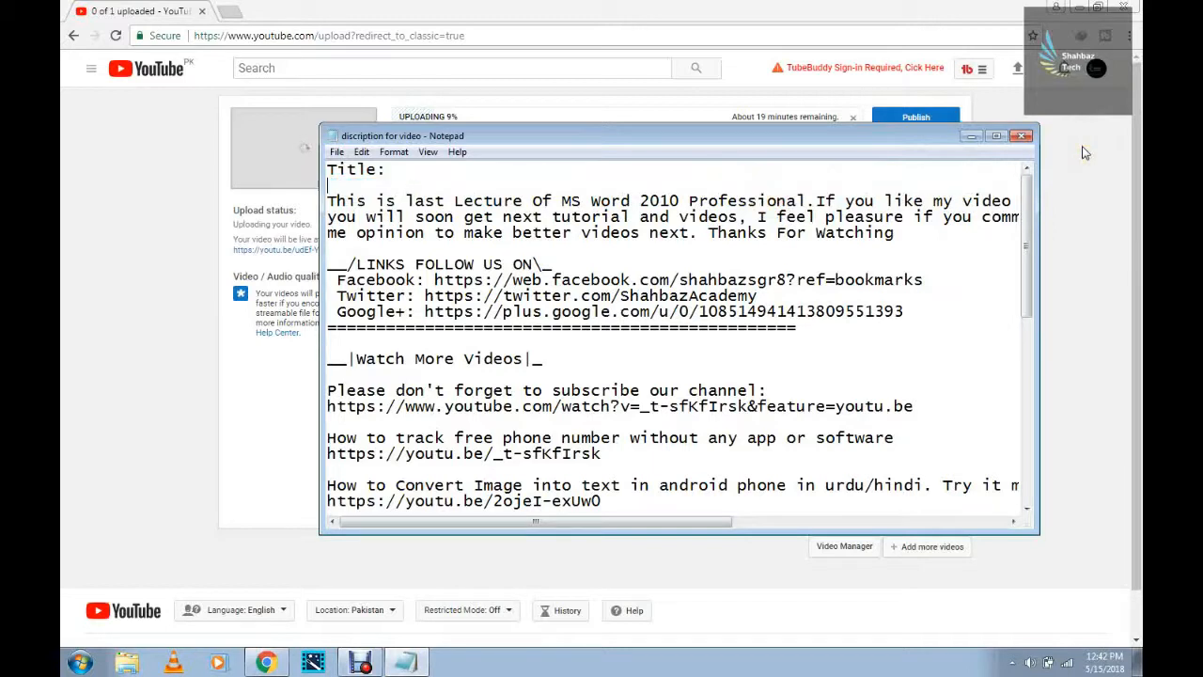
Switch back to the YouTube upload page and replace the video's title with the cut title text
click(970, 135)
click(518, 220)
text(Title)
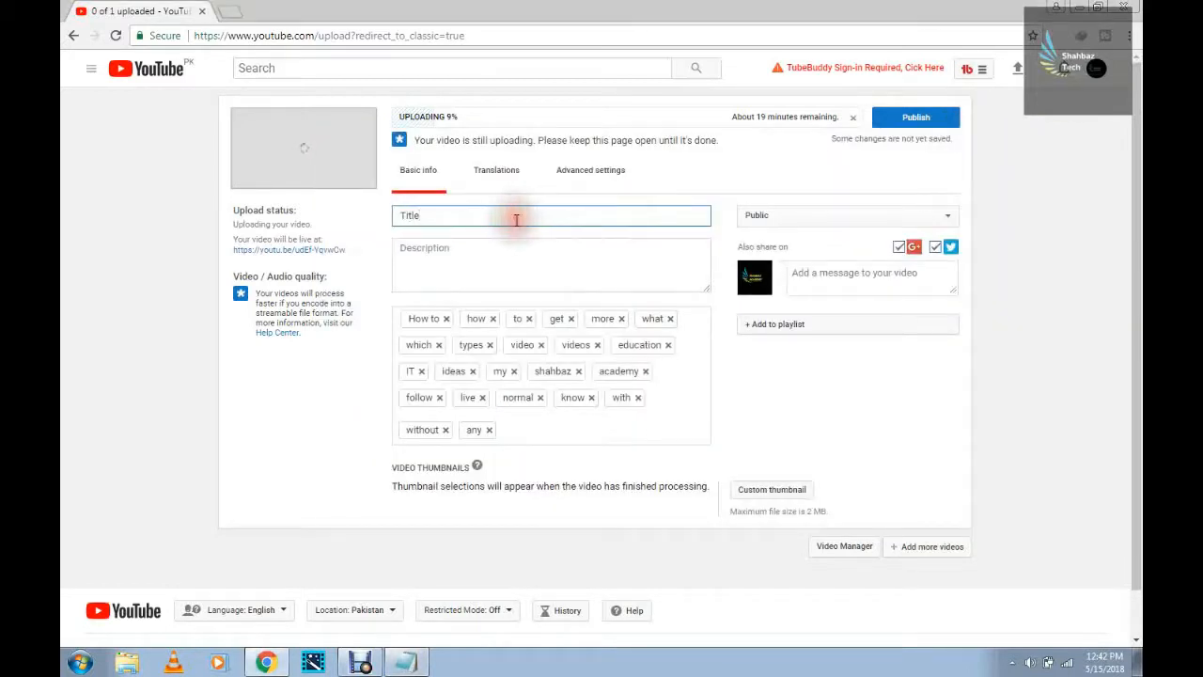
key(BackSpace)
key(BackSpace)
key(BackSpace)
key(BackSpace)
key(ctrl+v)
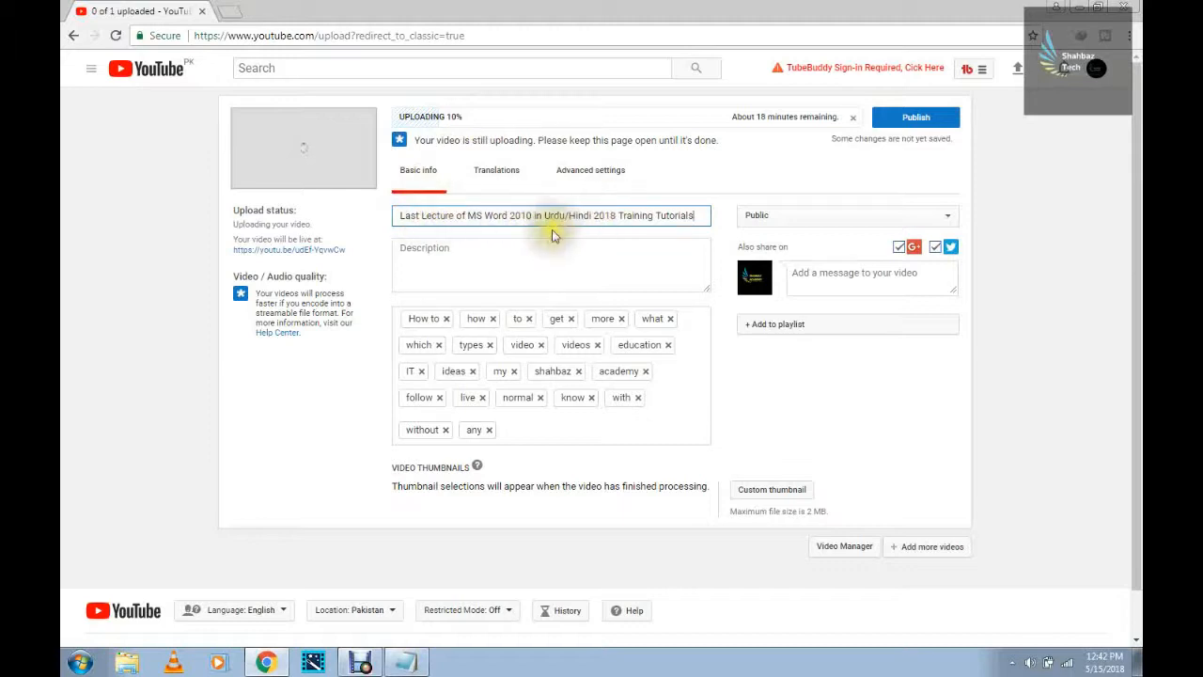
In the "discription for video" Notepad file, copy the text from "This is last Lecture Of MS Word 2010 Professional" through the Lecture #4 link
click(480, 257)
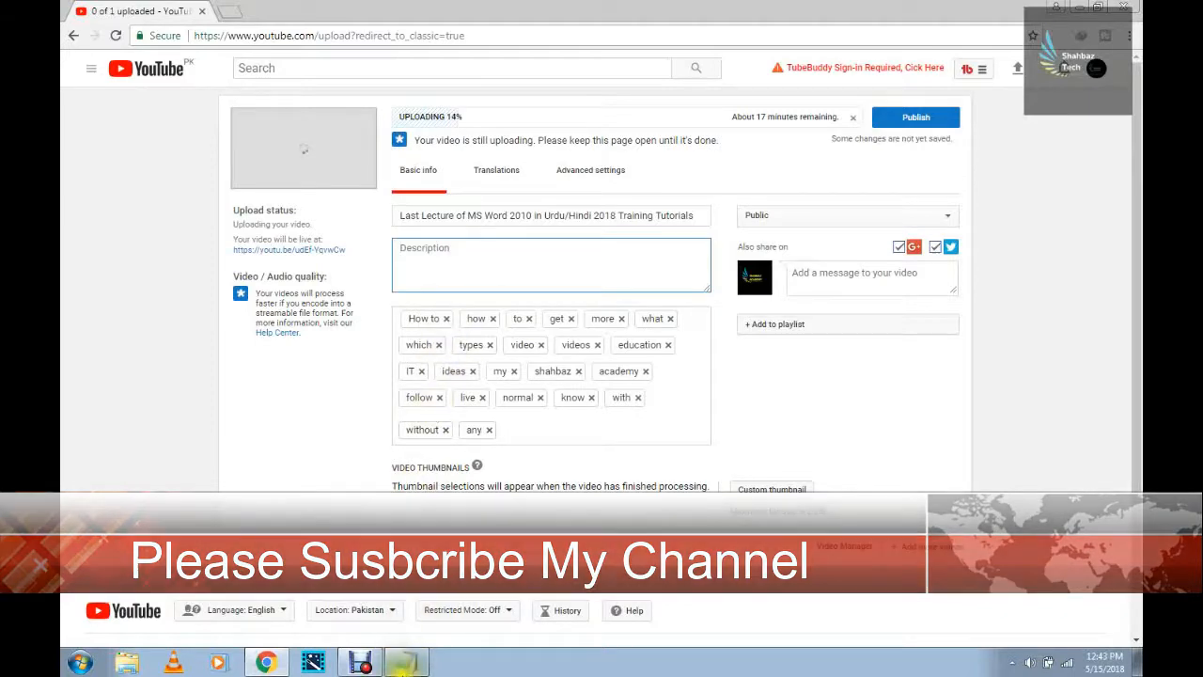
click(405, 662)
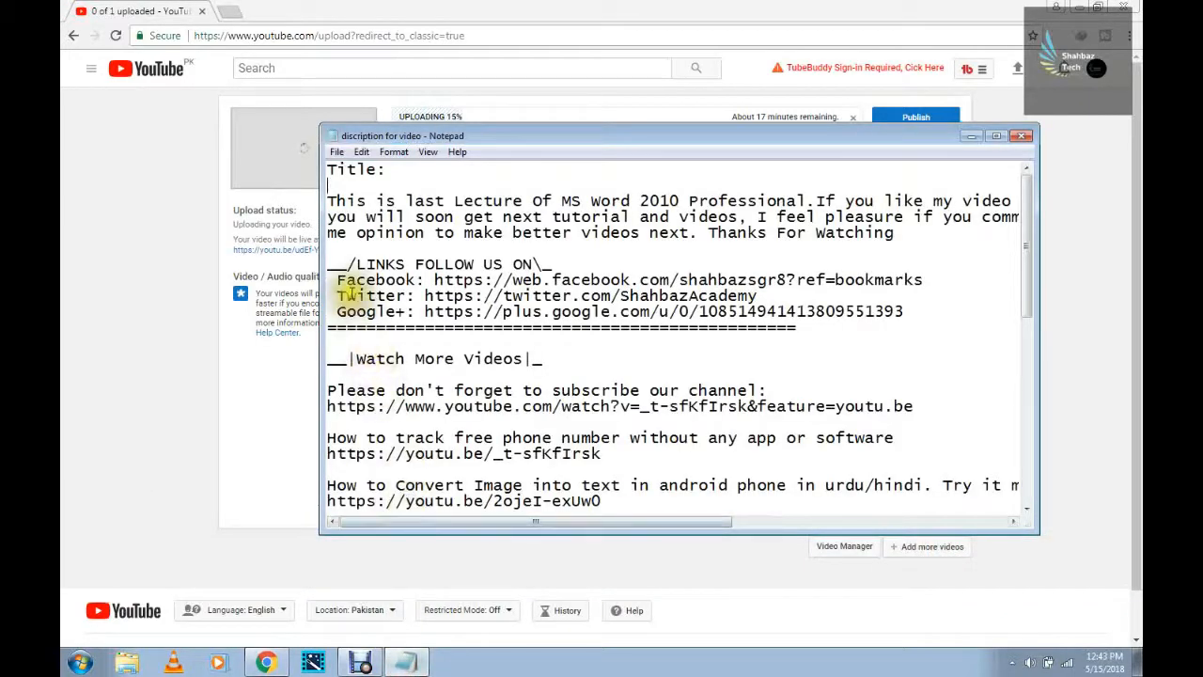
click(327, 188)
drag(328, 200, 449, 238)
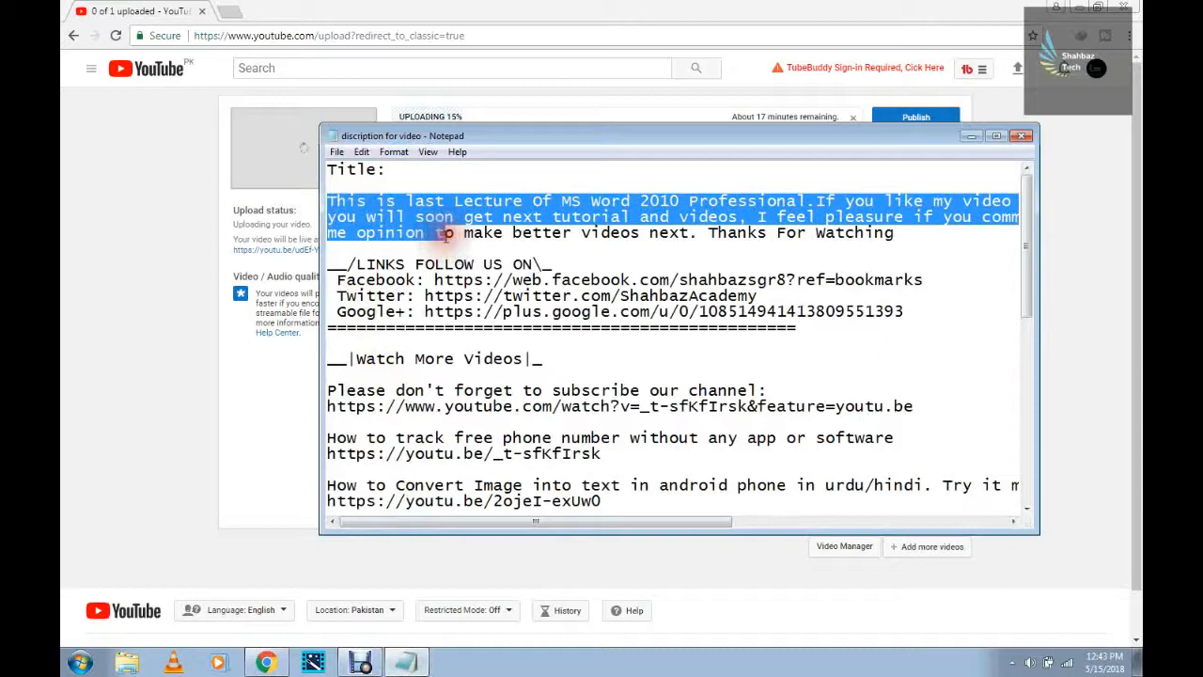
key(shift+End)
key(shift+Down)
key(shift+Down)
key(shift+Down)
key(shift+Down)
key(shift+Down)
key(shift+Down)
key(shift+Down)
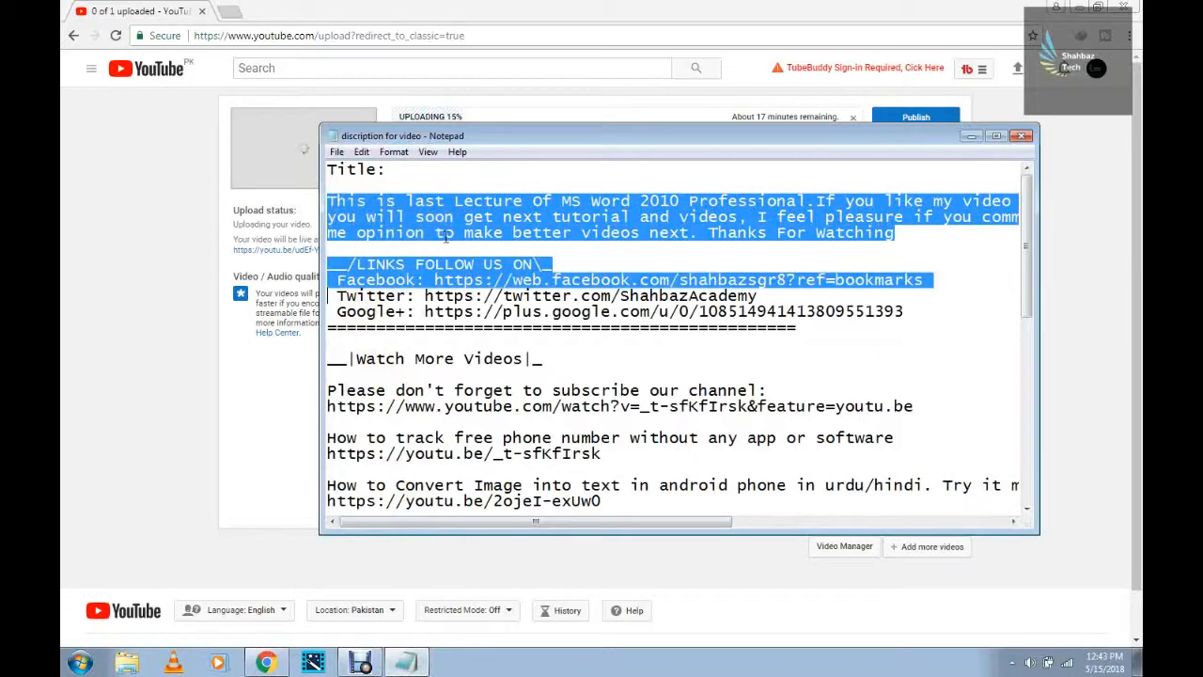
key(shift+Down)
key(shift+Down)
key(shift+Down)
key(shift+Down)
key(shift+Down)
key(shift+Down)
key(shift+Down)
key(shift+Down)
key(shift+Down)
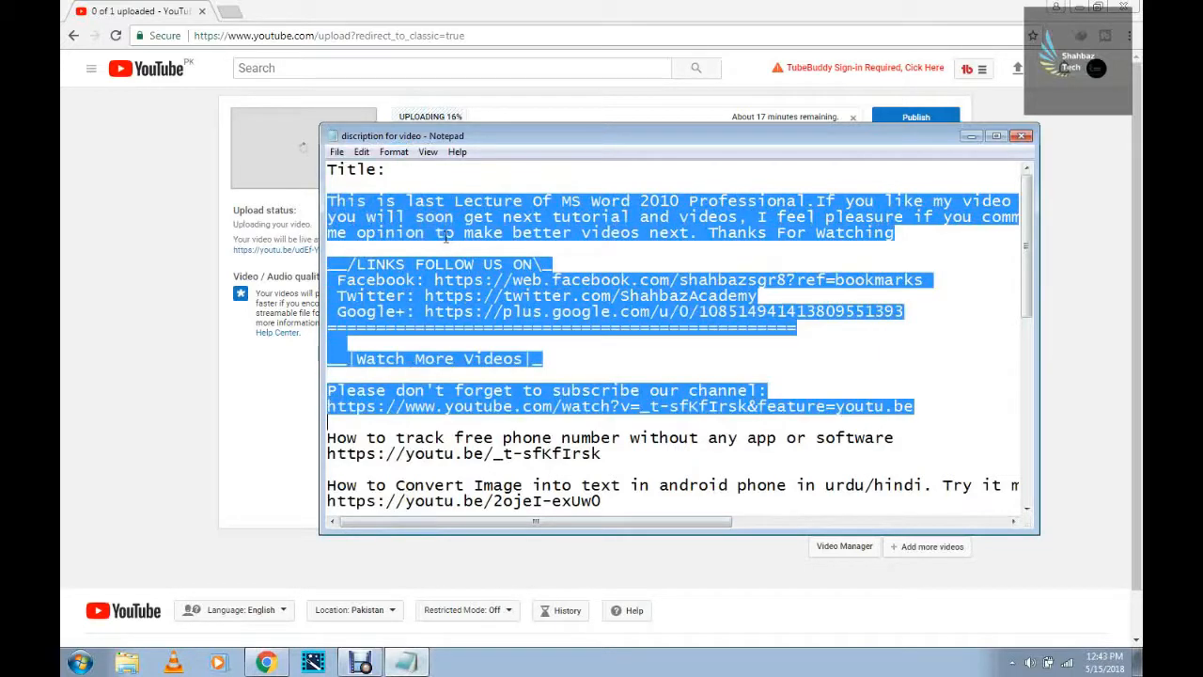
key(shift+Down)
key(shift+Down)
key(shift+Down)
key(shift+Down)
key(shift+Down)
key(shift+Down)
key(shift+Down)
key(shift+Down)
key(shift+Down)
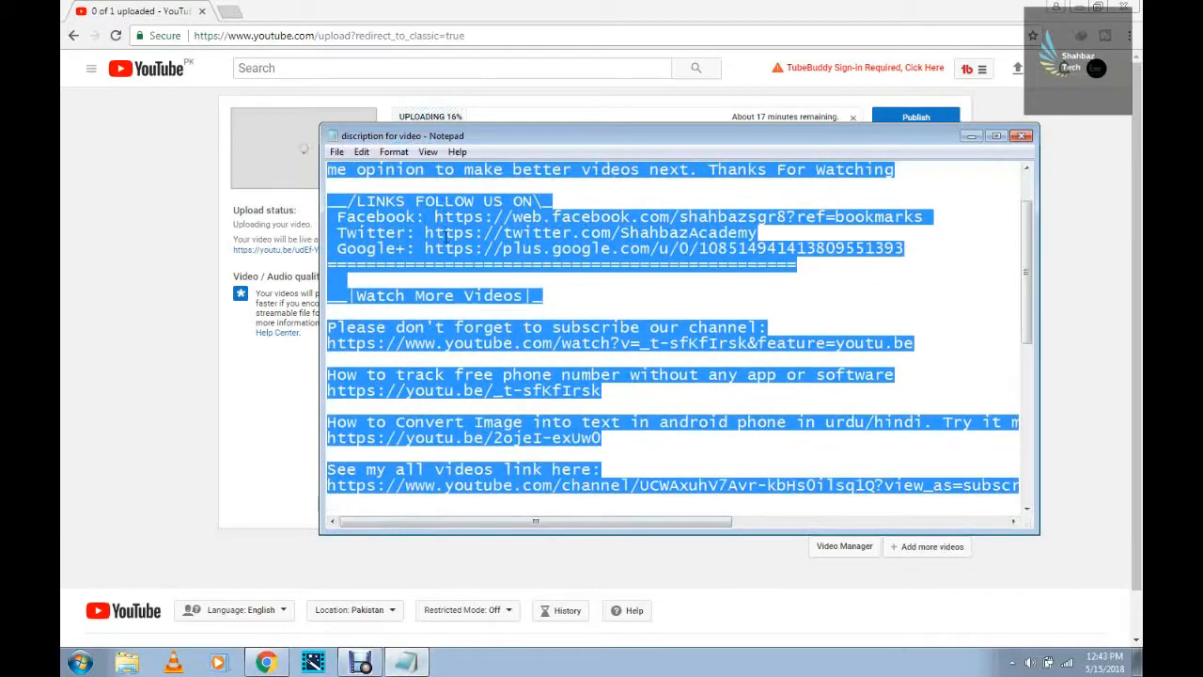
key(shift+Down)
key(shift+Down)
key(shift+Down)
key(shift+Down)
key(shift+Down)
key(shift+Down)
key(shift+Down)
key(shift+Down)
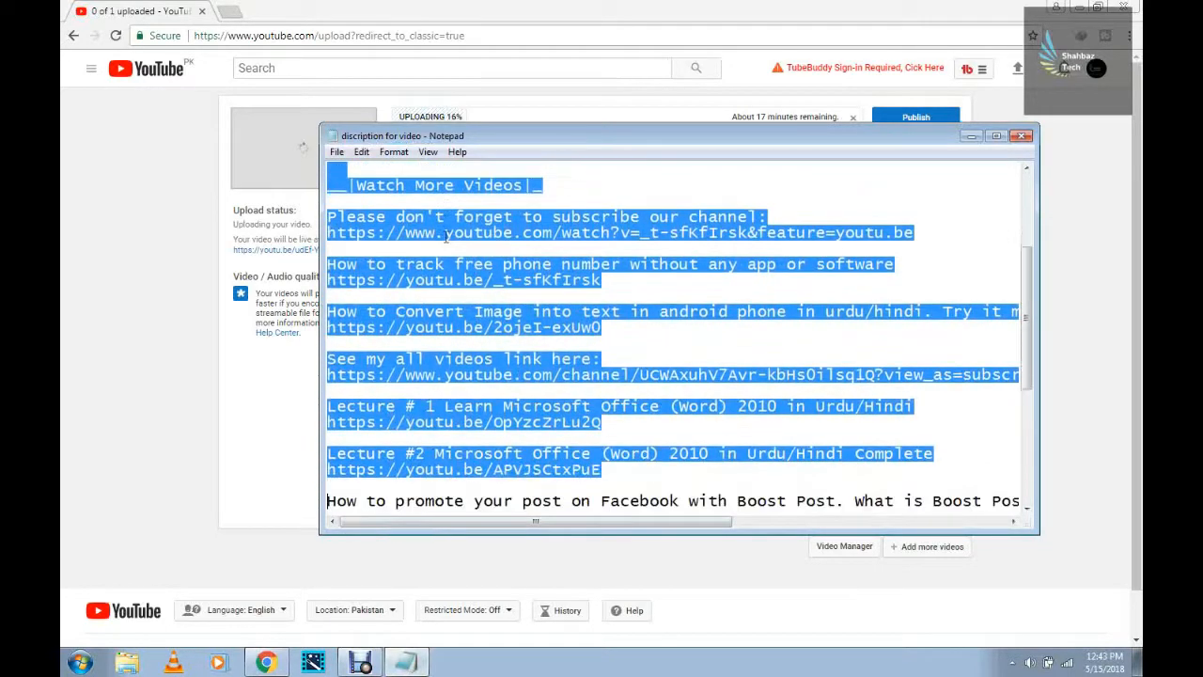
key(shift+Down)
key(shift+Down)
key(shift+Down)
key(shift+Down)
key(shift+Down)
key(shift+Down)
key(shift+Down)
key(shift+Down)
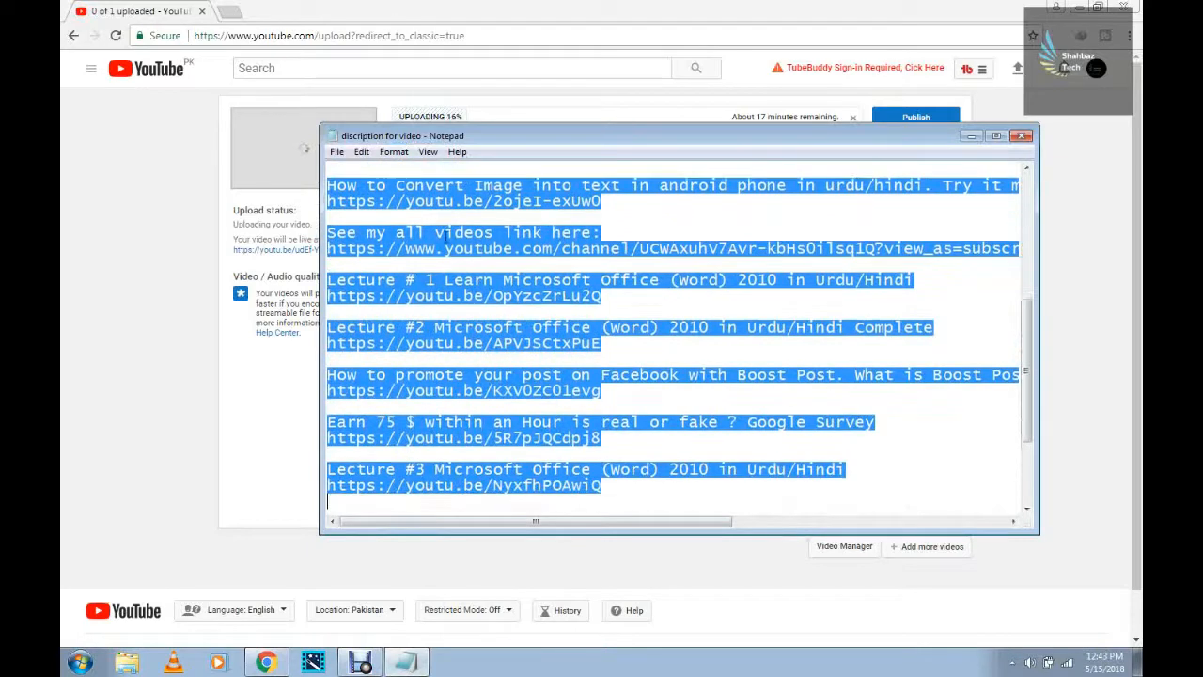
key(shift+Down)
key(shift+Down)
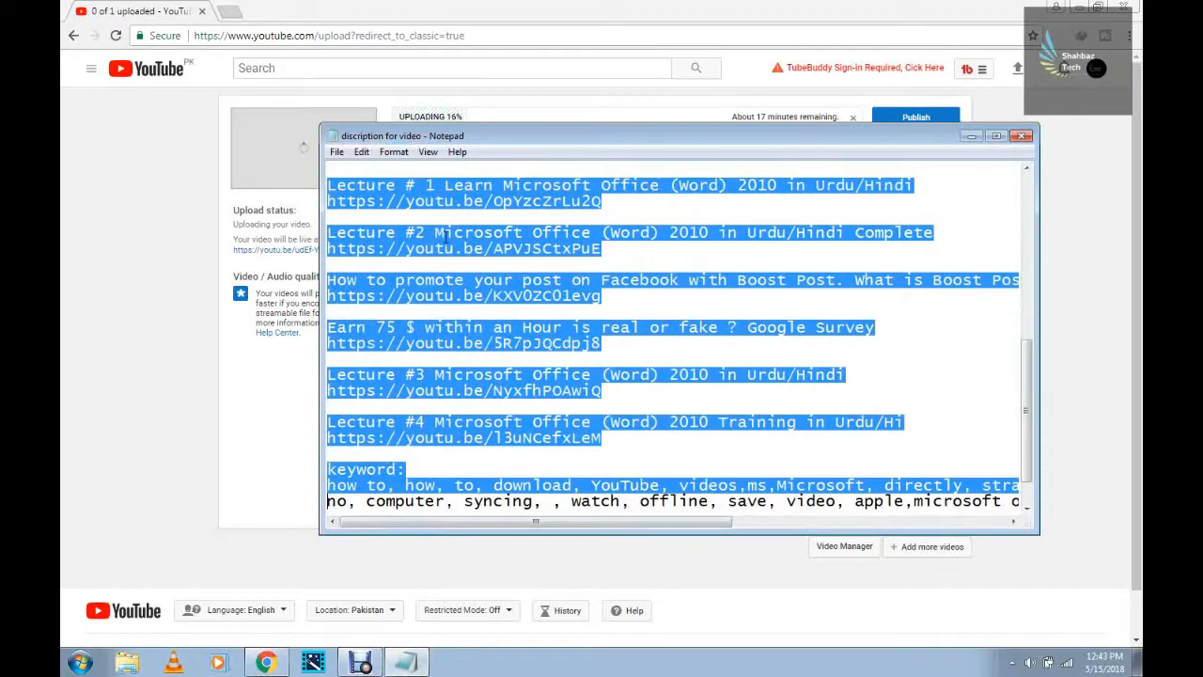
key(shift+Up)
key(shift+Up)
key(shift+Up)
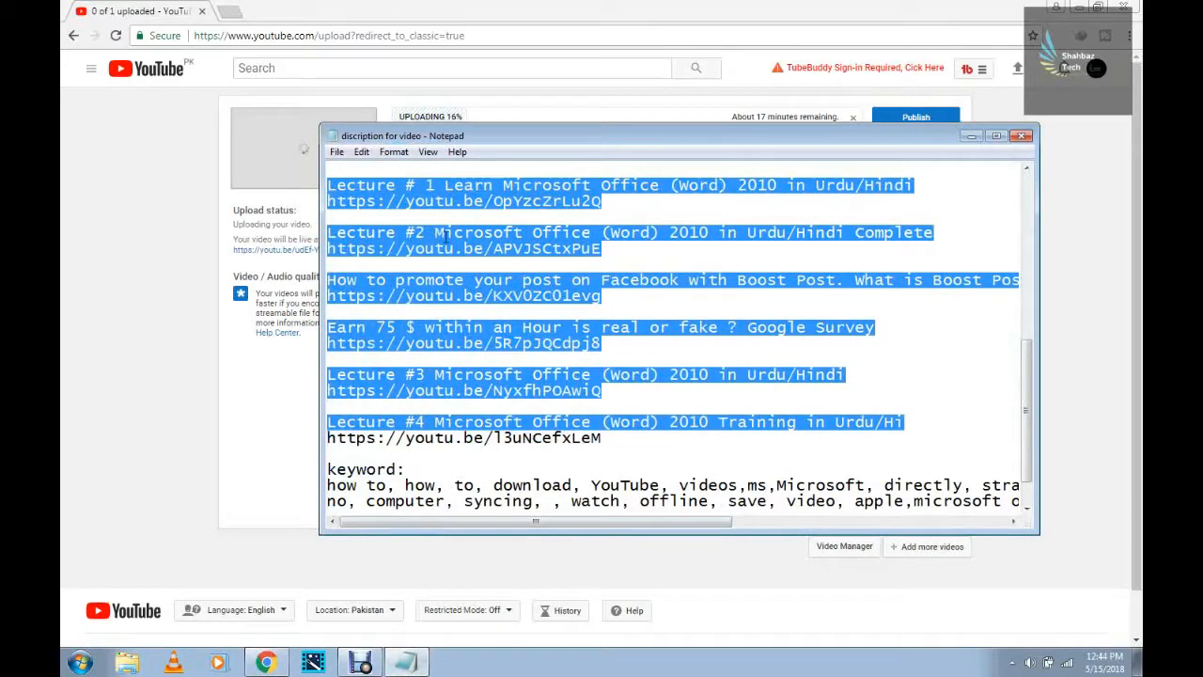
key(shift+Down)
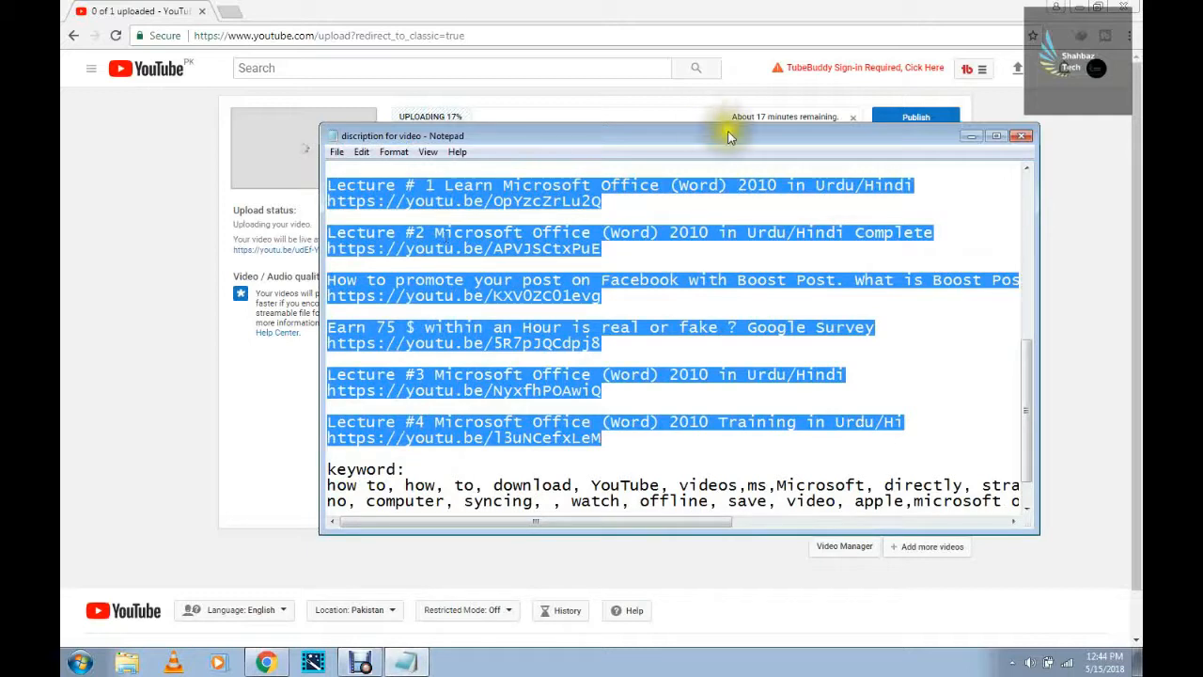
Return to the YouTube upload page and paste the copied text into the video's description
click(1020, 136)
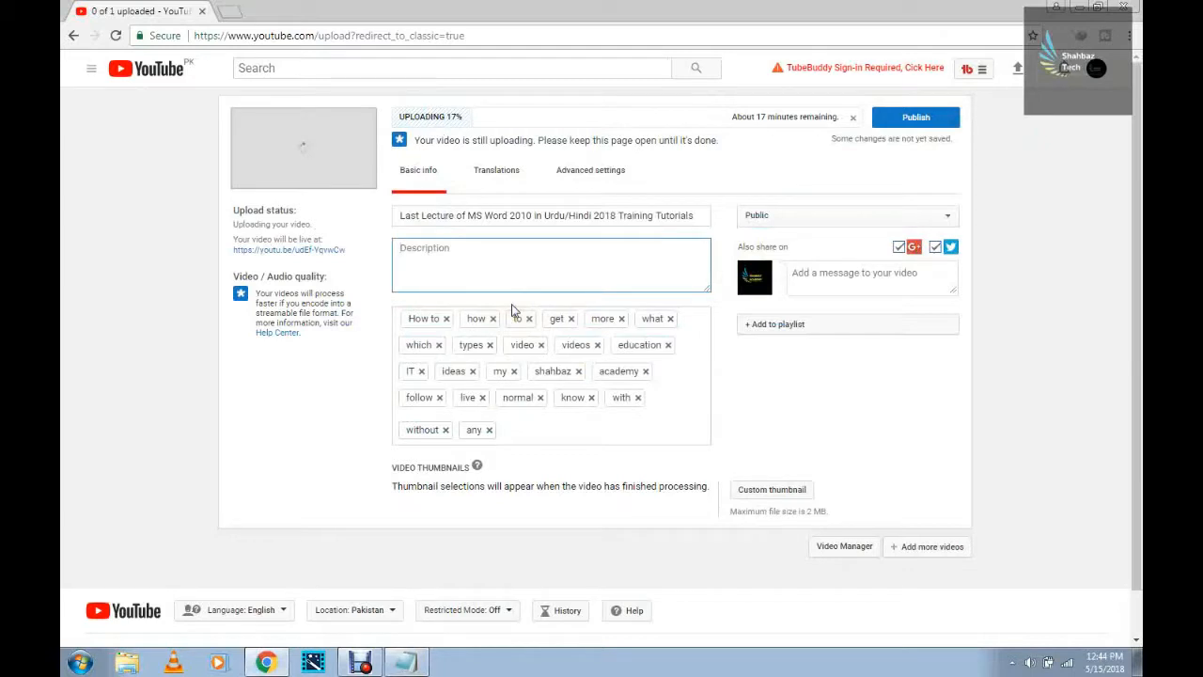
click(523, 256)
key(ctrl+v)
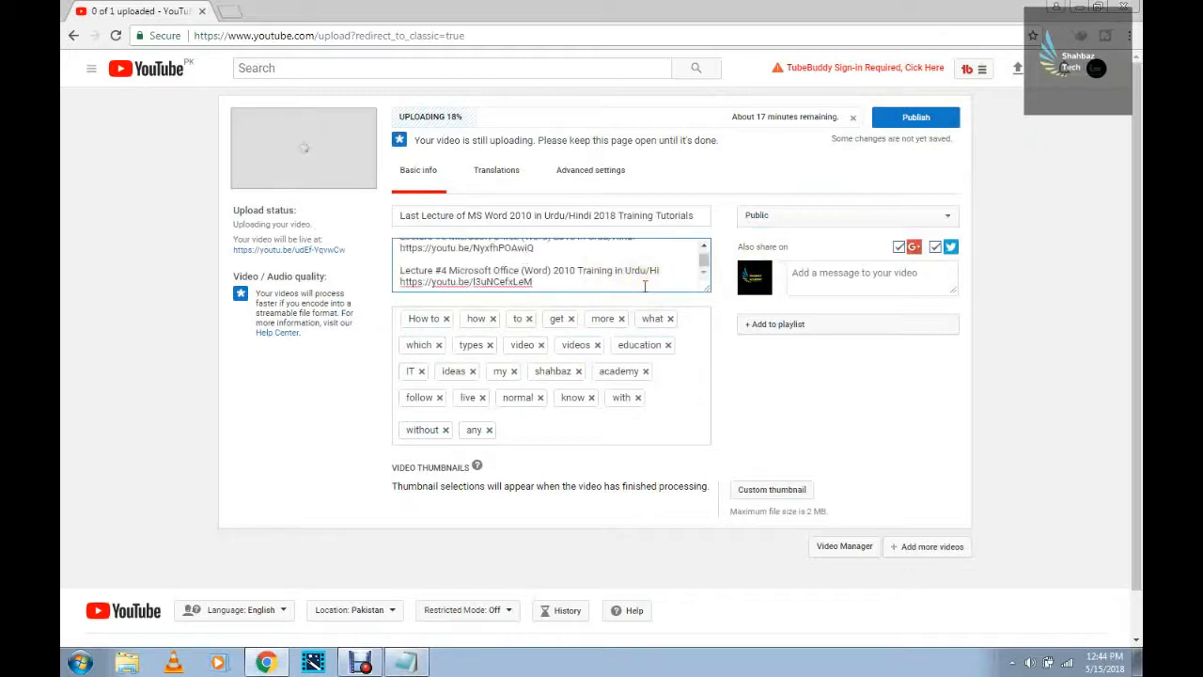
In the description's opening paragraph, remove the line break between "comment me inbox and give" and "me opinion to make better videos next"
click(705, 274)
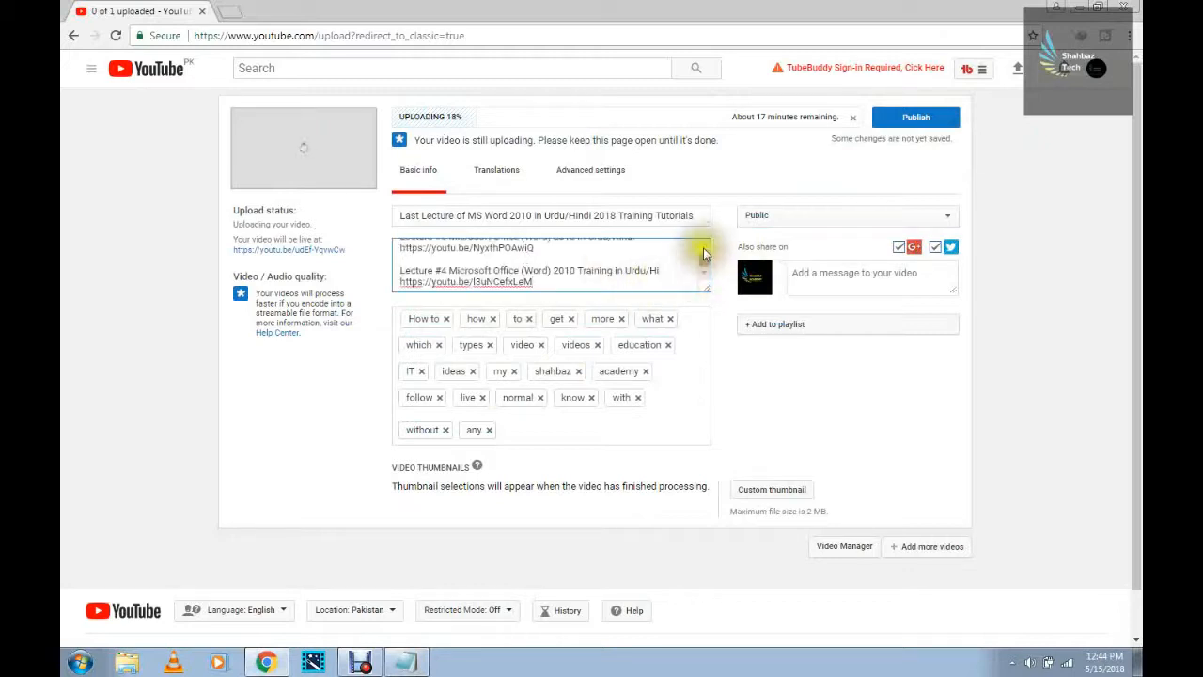
click(704, 246)
click(704, 247)
click(703, 246)
click(704, 246)
click(704, 247)
click(704, 246)
click(704, 247)
click(704, 247)
click(704, 246)
click(704, 246)
click(703, 247)
click(704, 246)
click(704, 247)
click(704, 246)
click(704, 246)
click(704, 247)
click(704, 246)
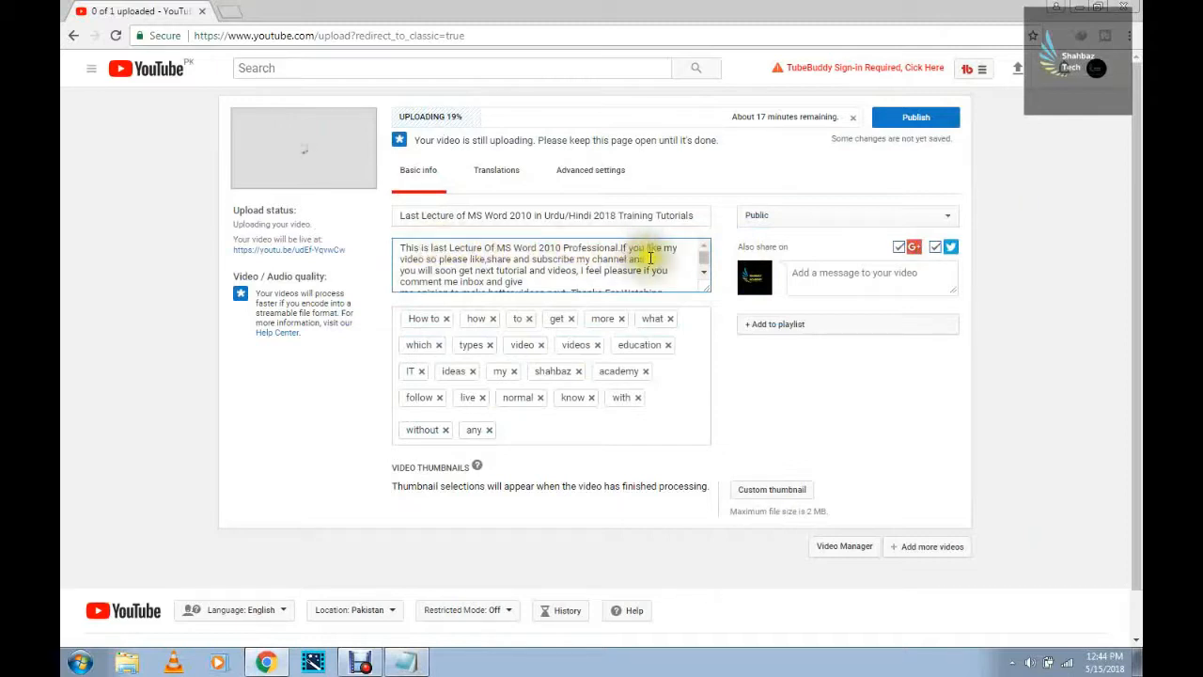
click(705, 274)
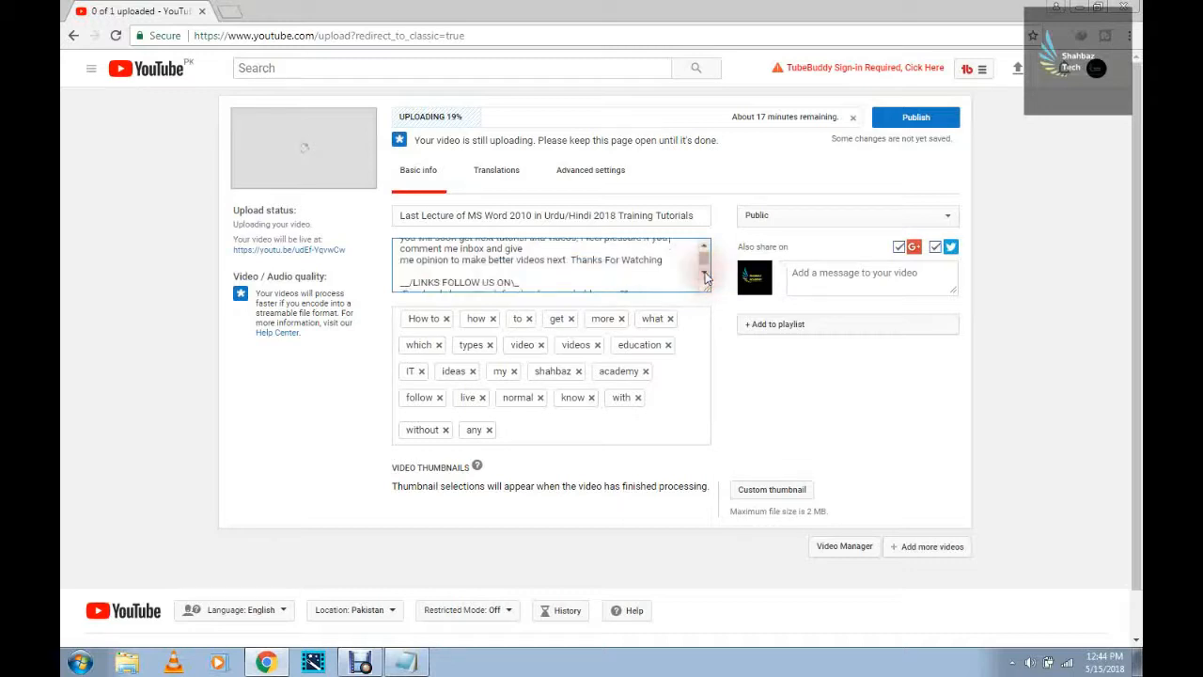
click(705, 274)
click(704, 247)
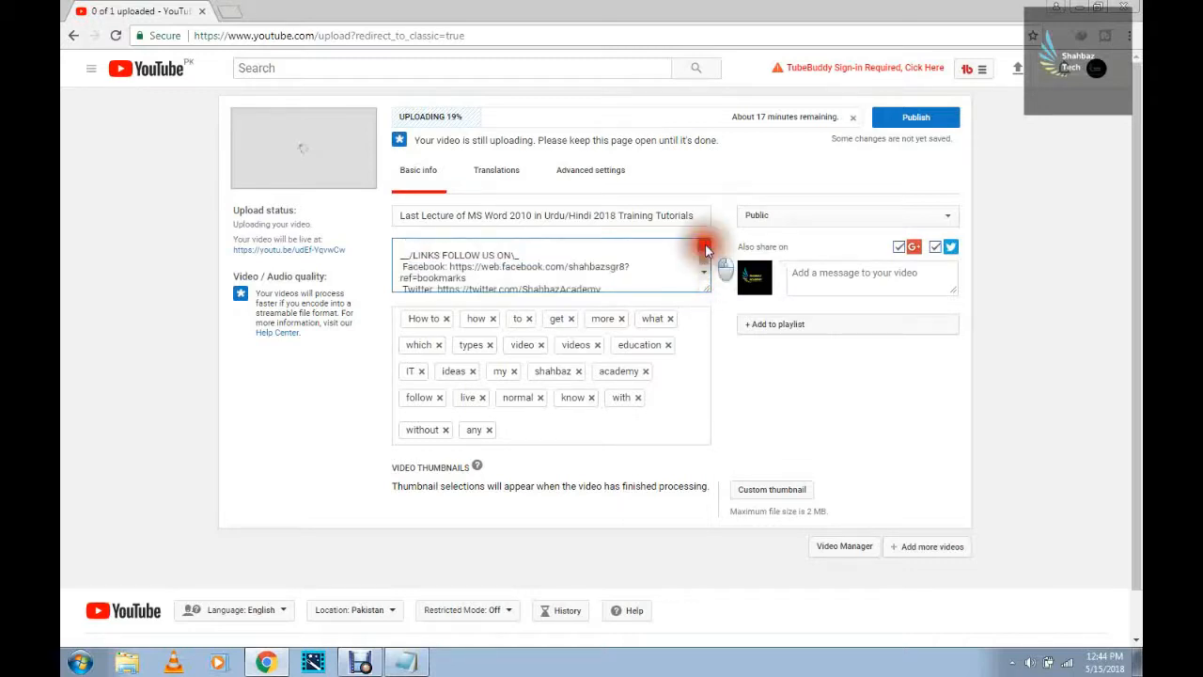
click(399, 263)
key(BackSpace)
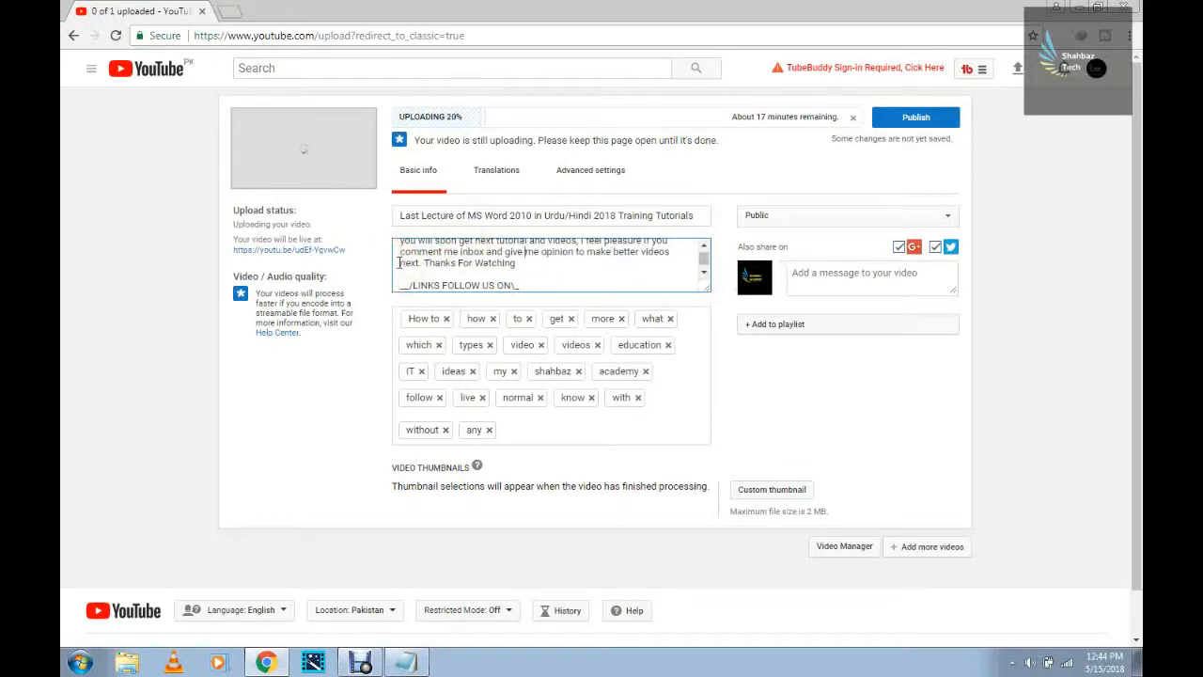
Review the pasted description from the "LINKS FOLLOW US ON" section down to the Lecture # 1 link
click(703, 275)
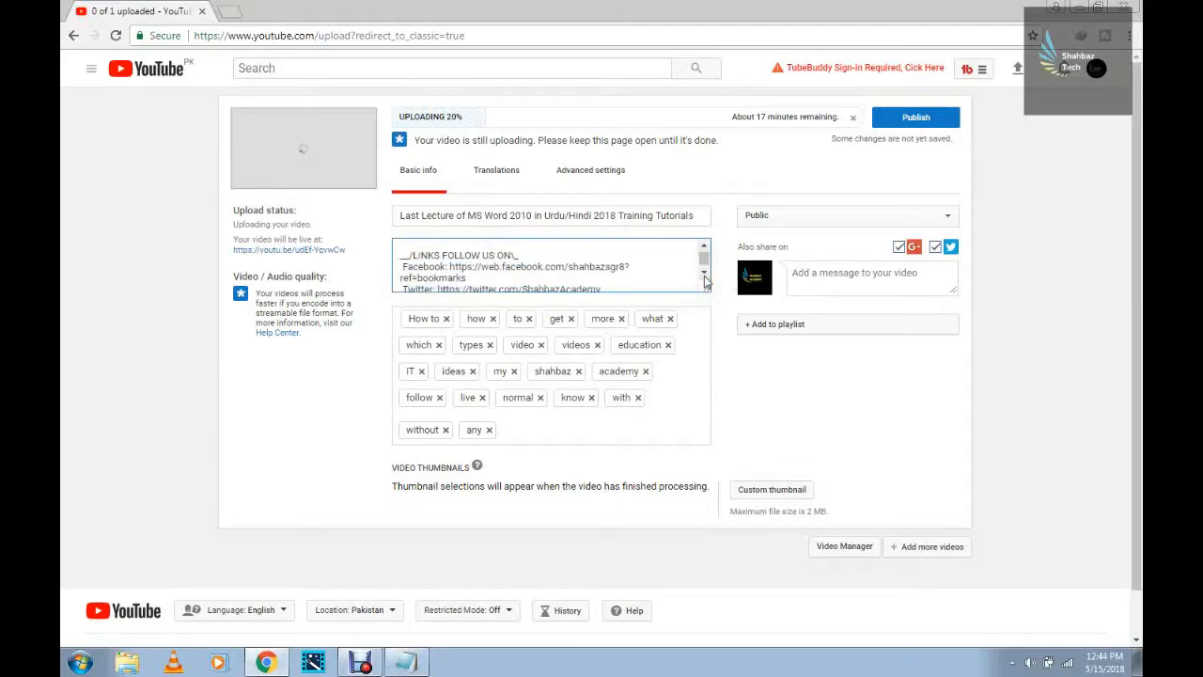
click(704, 276)
click(704, 276)
click(704, 275)
click(704, 275)
click(704, 275)
click(704, 276)
click(704, 275)
click(703, 275)
click(704, 275)
click(704, 275)
click(704, 275)
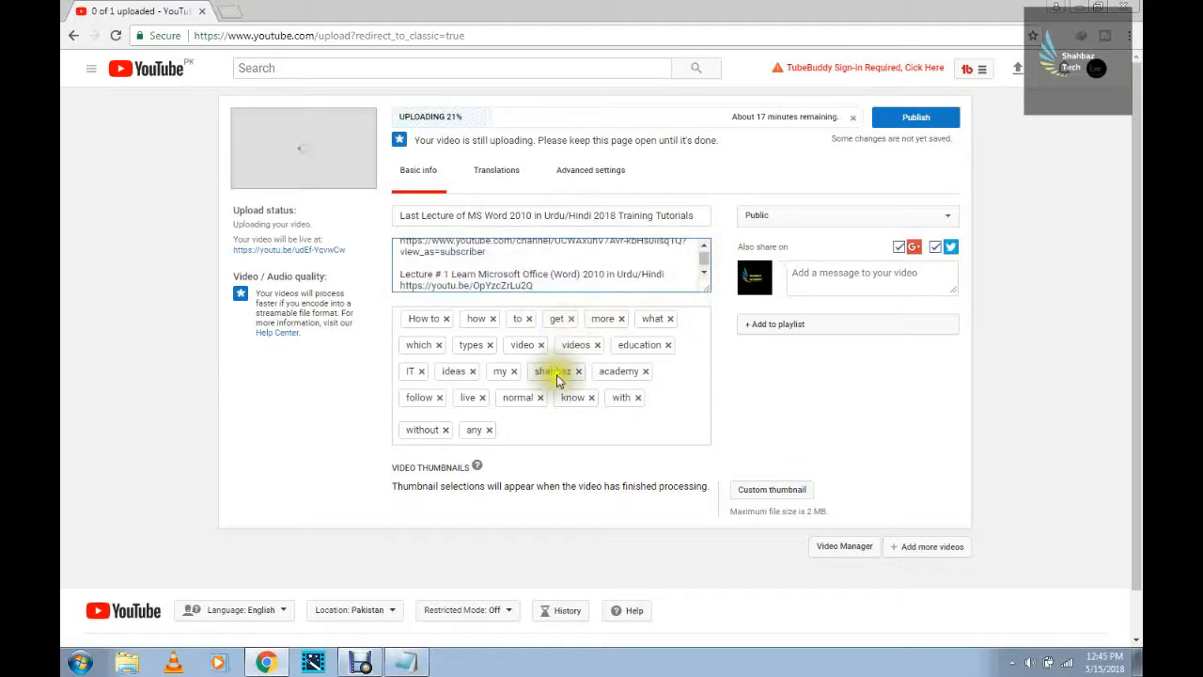
Add the tag "lectute" after the video's existing tags
click(516, 429)
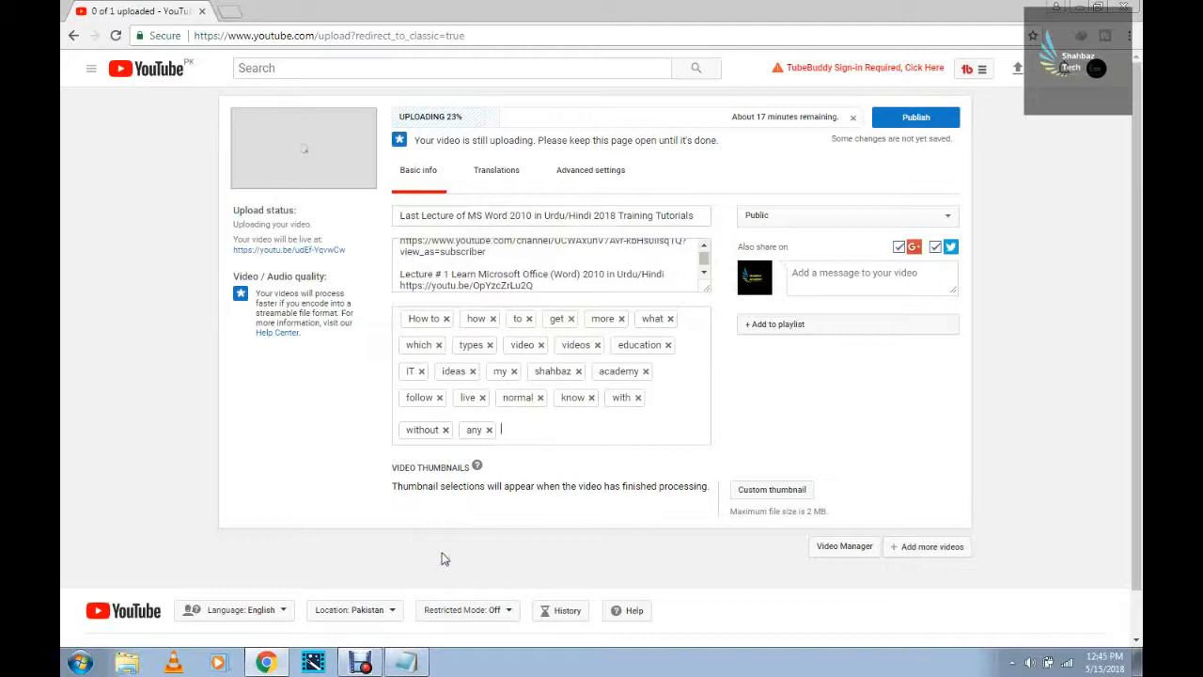
text(lectute)
key(Return)
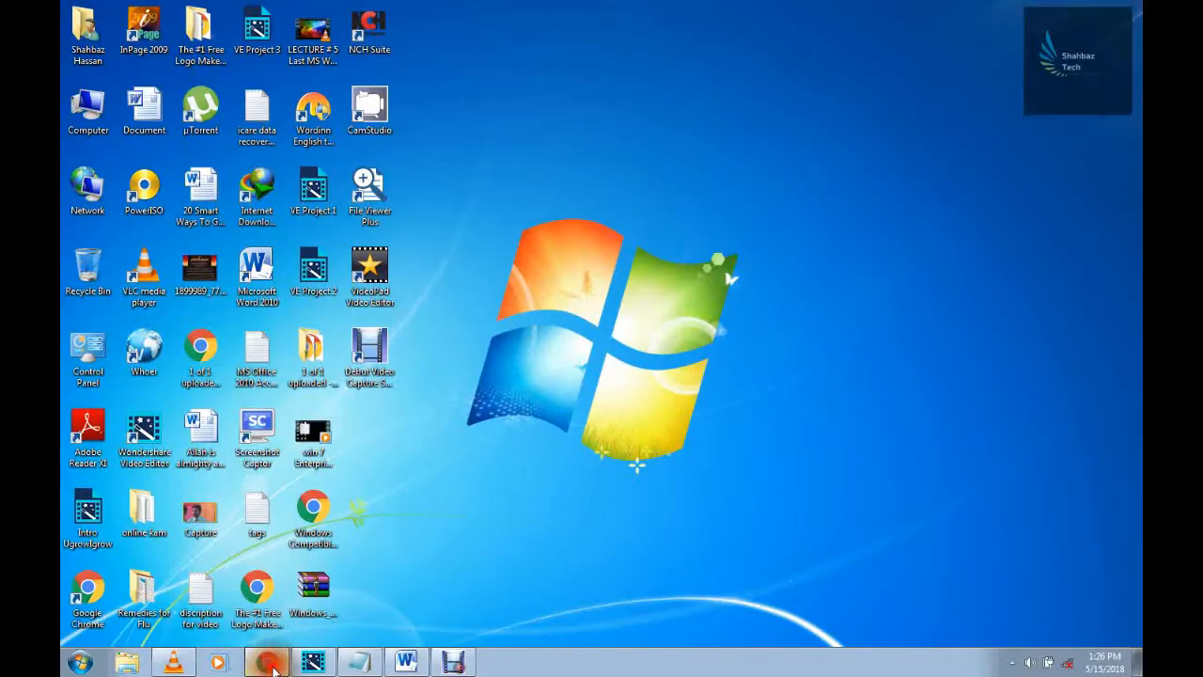
Bring up the YouTube upload page and check its tags against the keyword list in the Notepad file
click(267, 662)
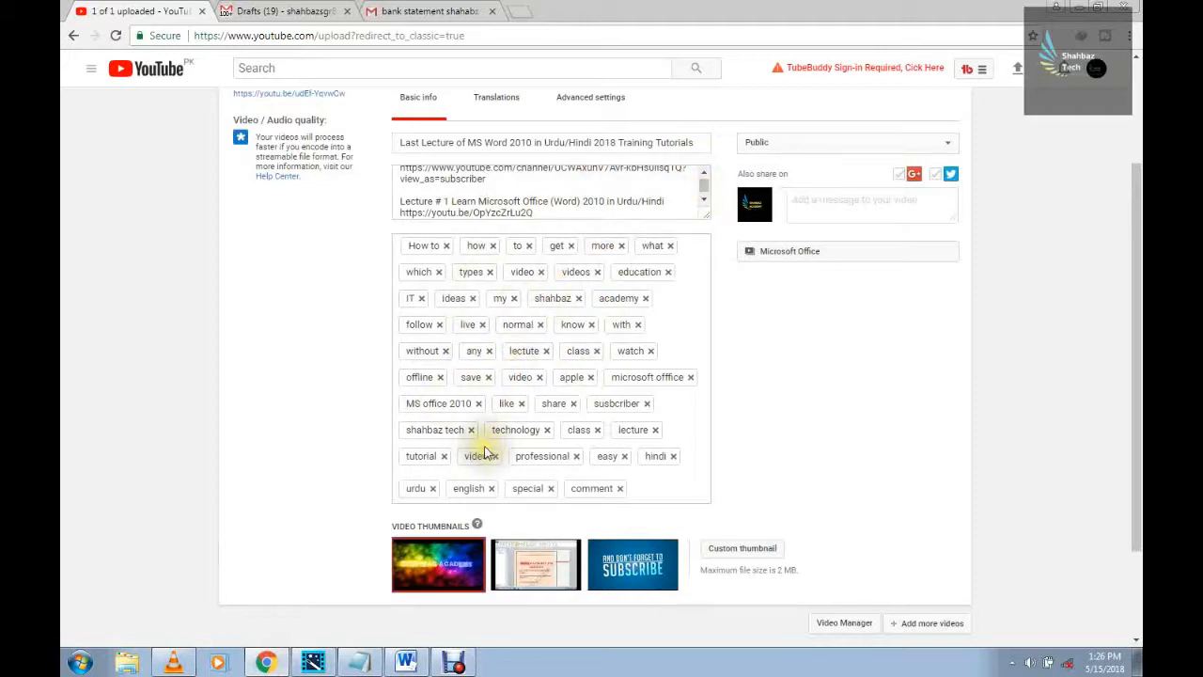
click(366, 663)
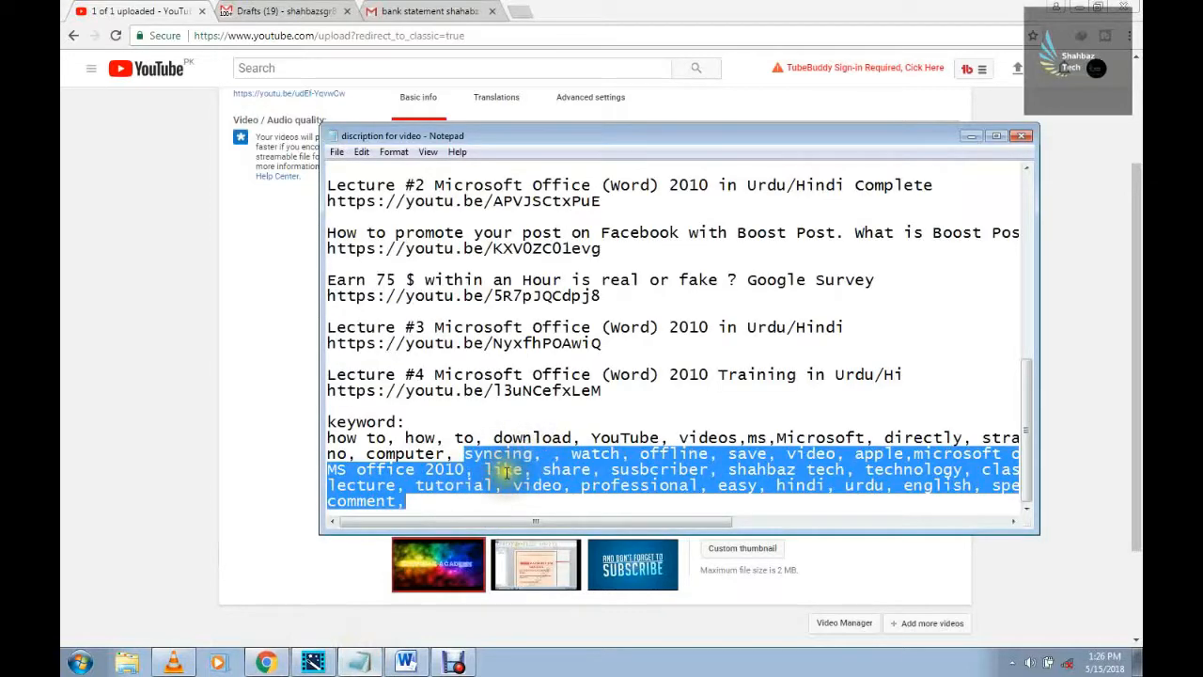
click(973, 139)
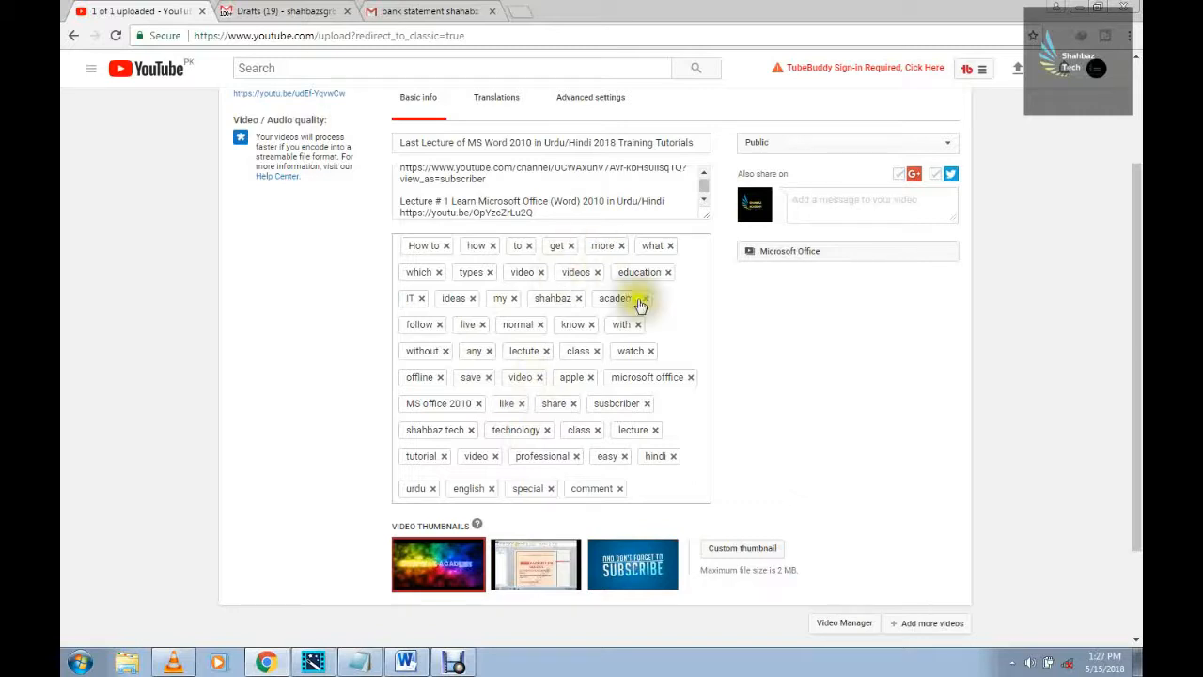
Examine the video's translation options and the available video languages in the advanced settings
click(497, 97)
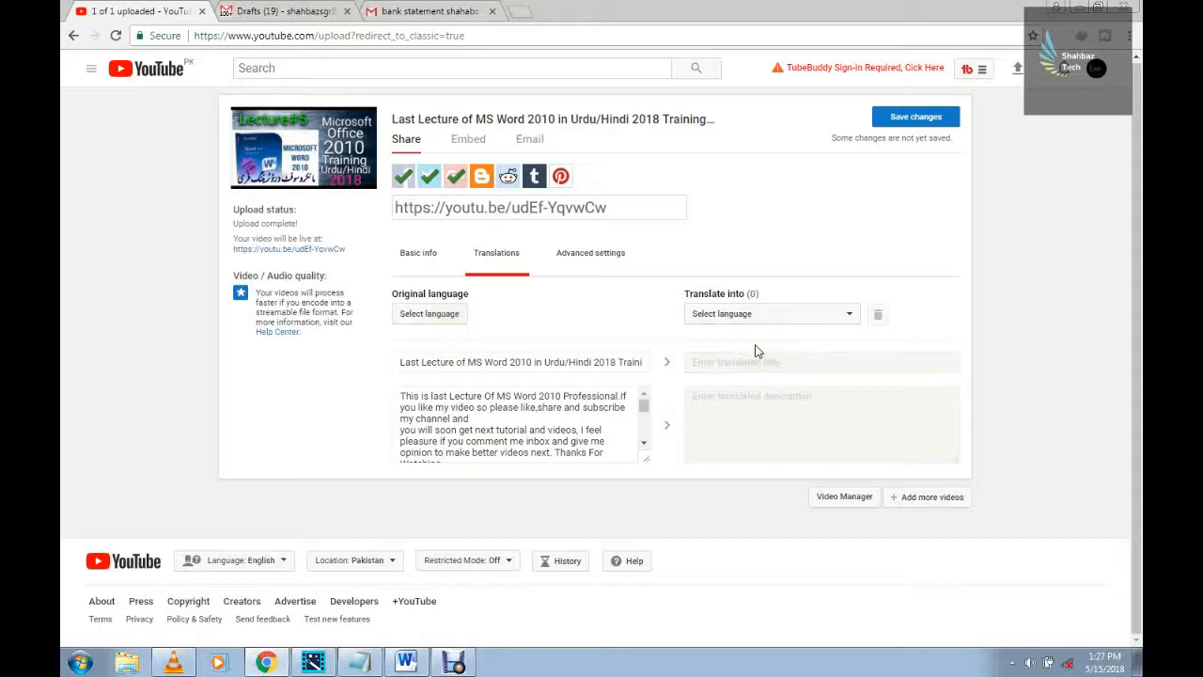
click(569, 251)
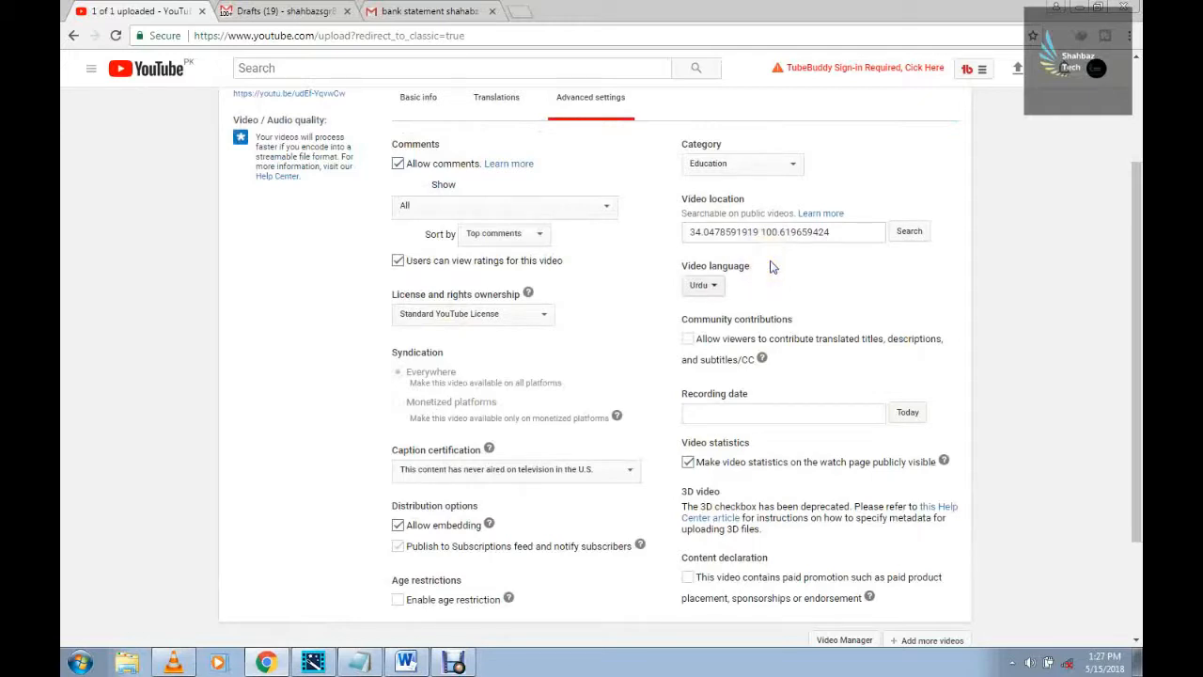
click(705, 284)
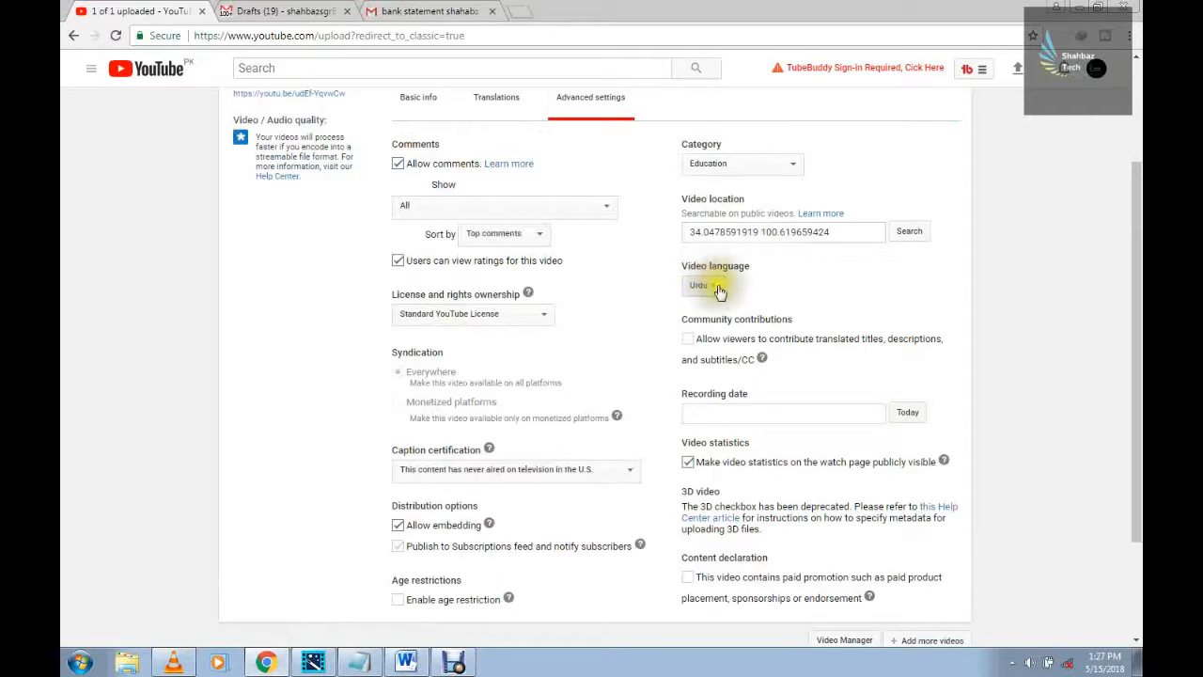
click(719, 292)
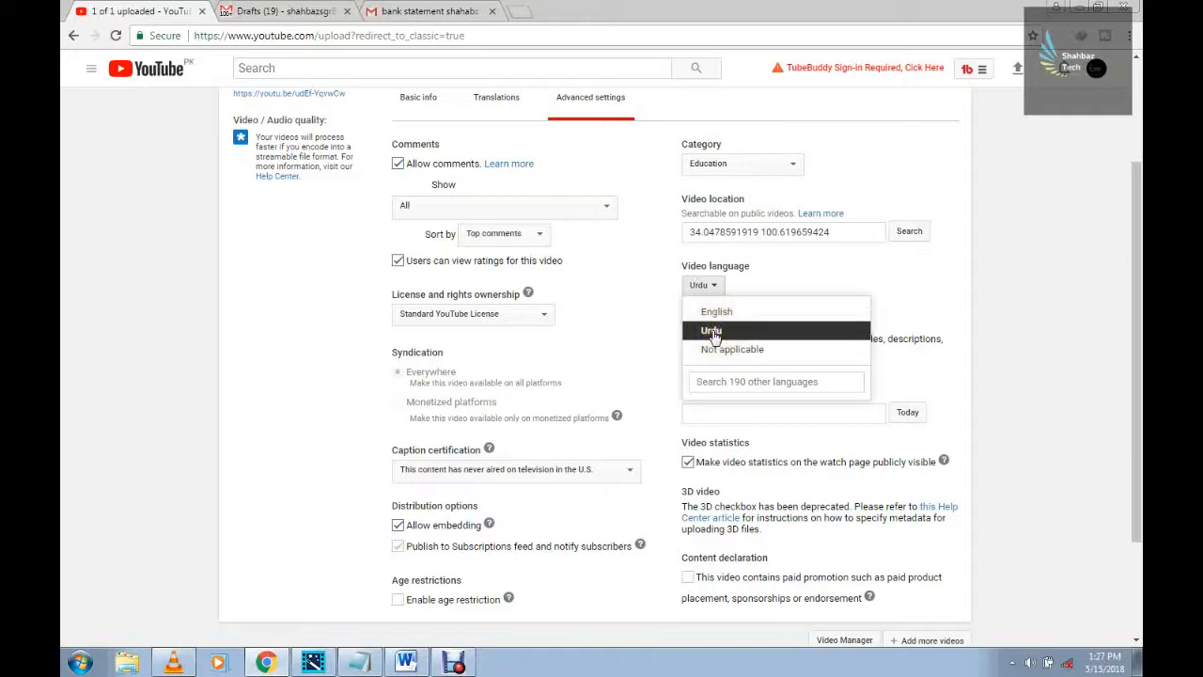
click(726, 384)
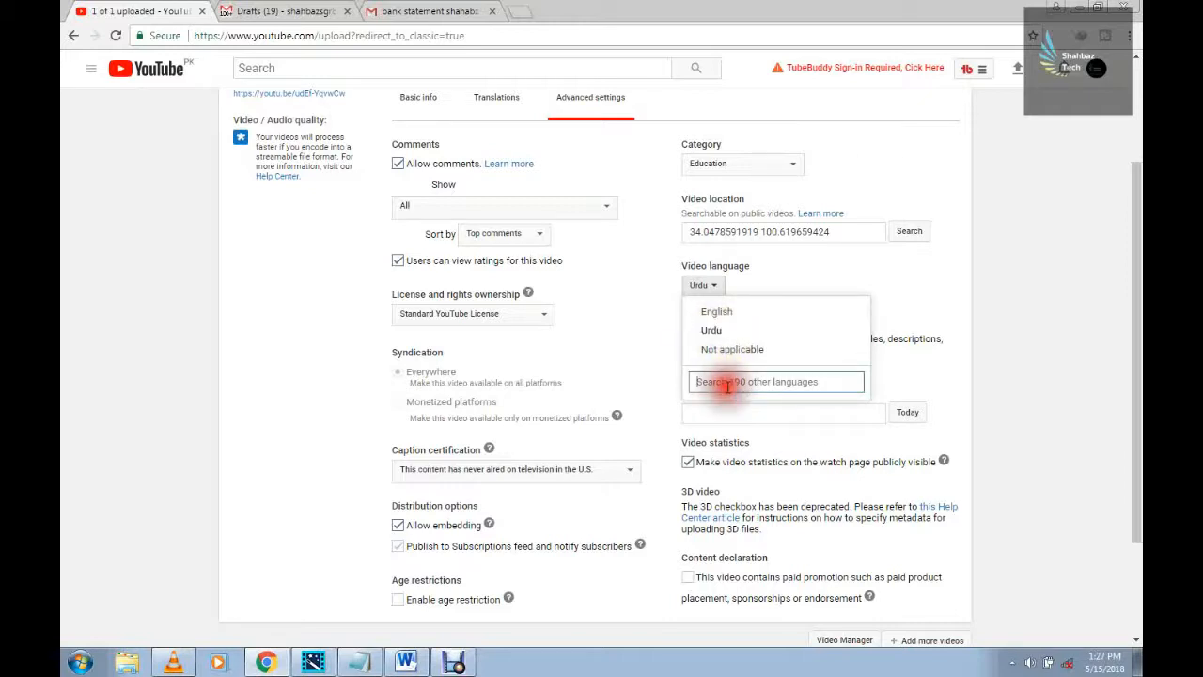
click(644, 303)
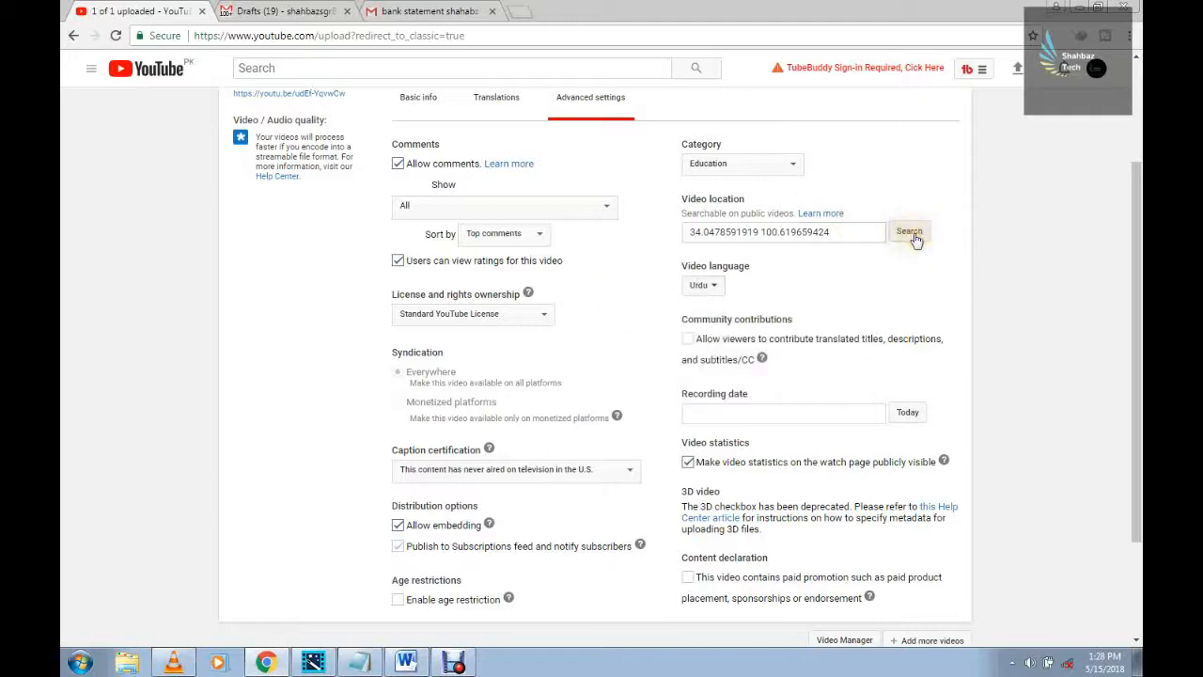
Examine the category choices and the public video statistics option in the advanced settings, and return to the basic info
click(795, 169)
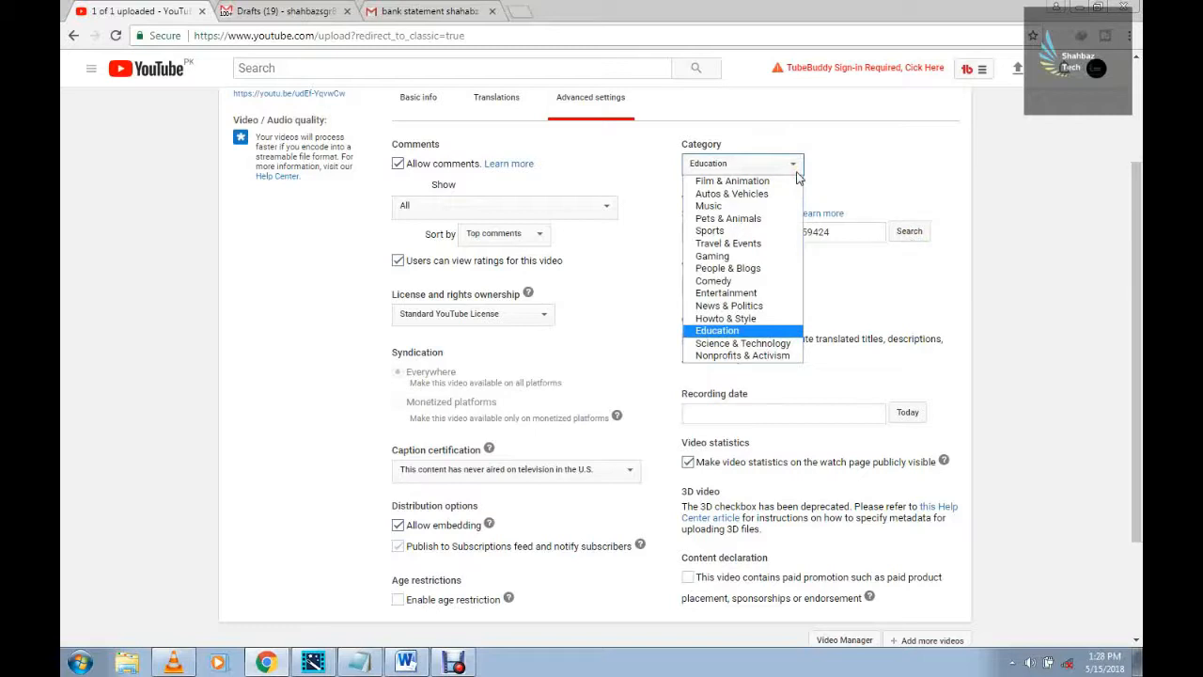
click(969, 225)
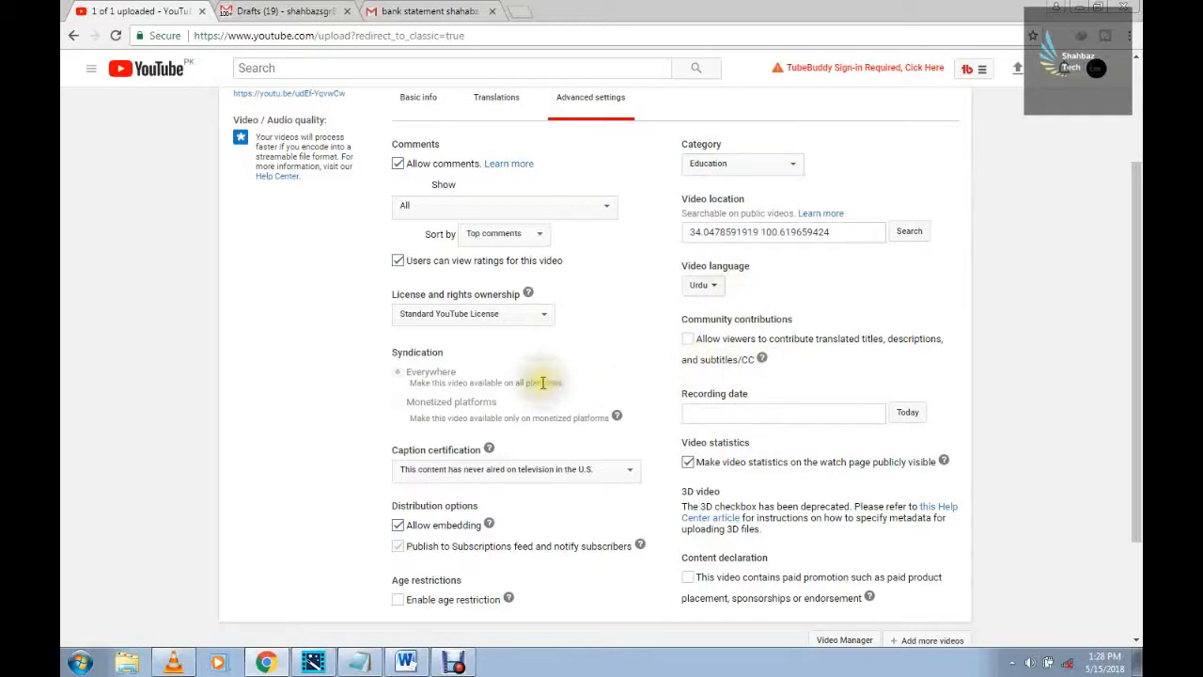
click(687, 461)
click(688, 460)
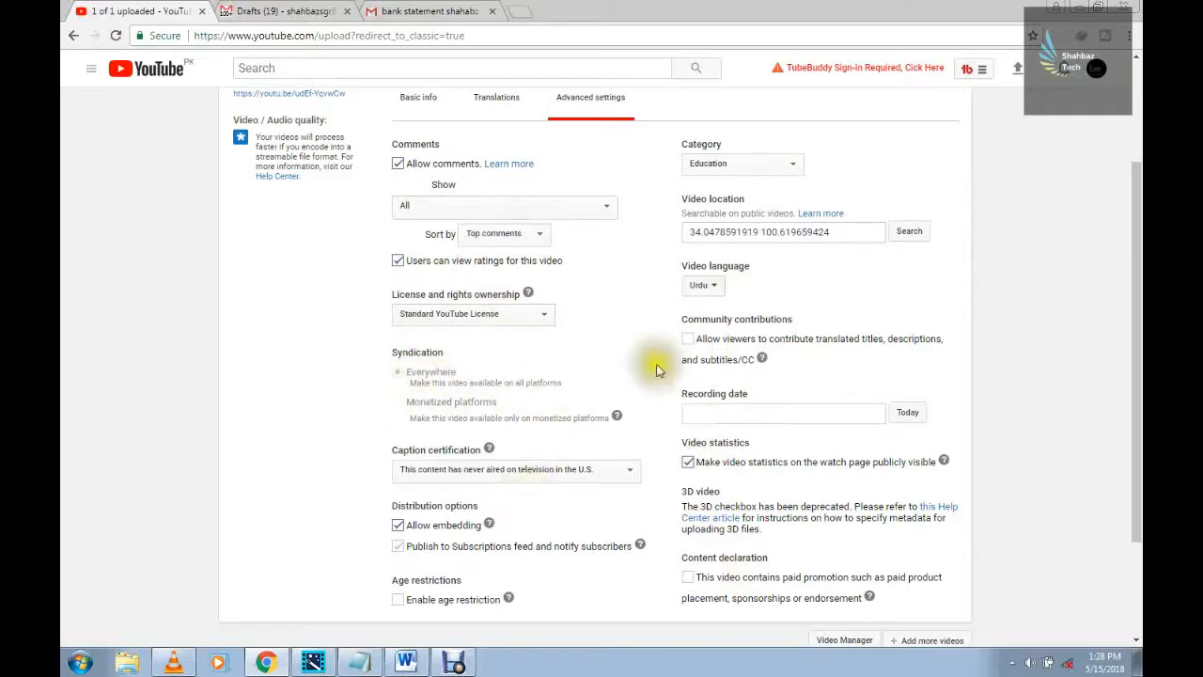
click(418, 97)
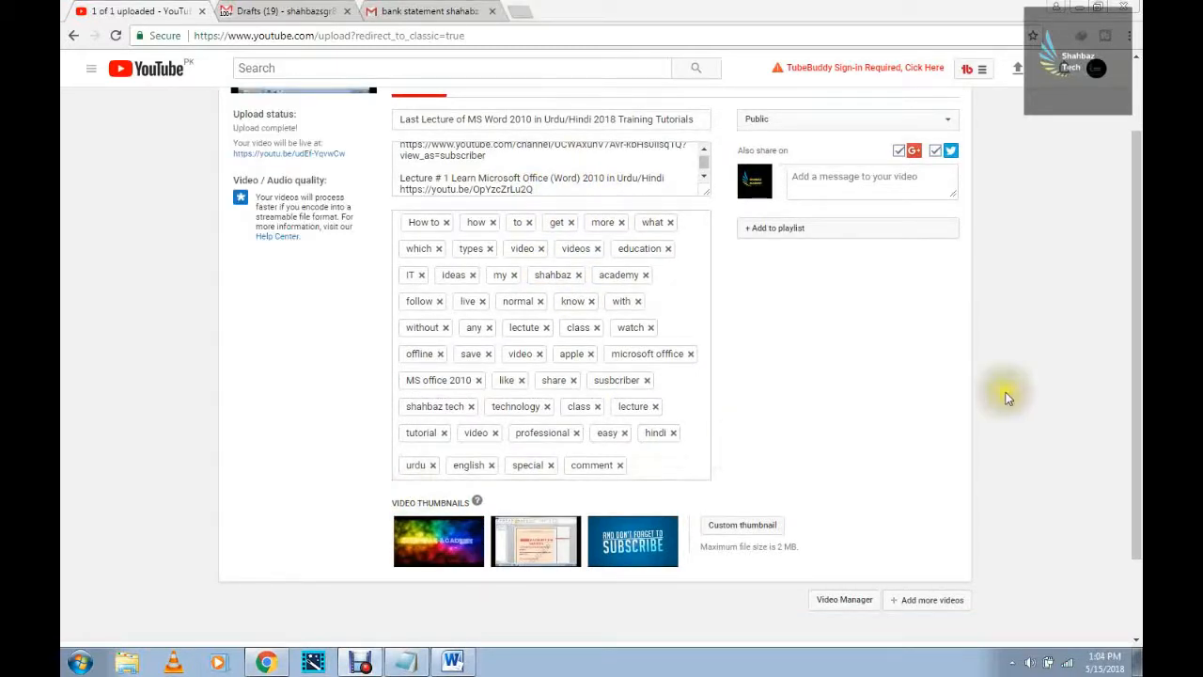
Examine the video's suggested thumbnails and open the file chooser for a custom thumbnail
drag(1137, 402, 1134, 129)
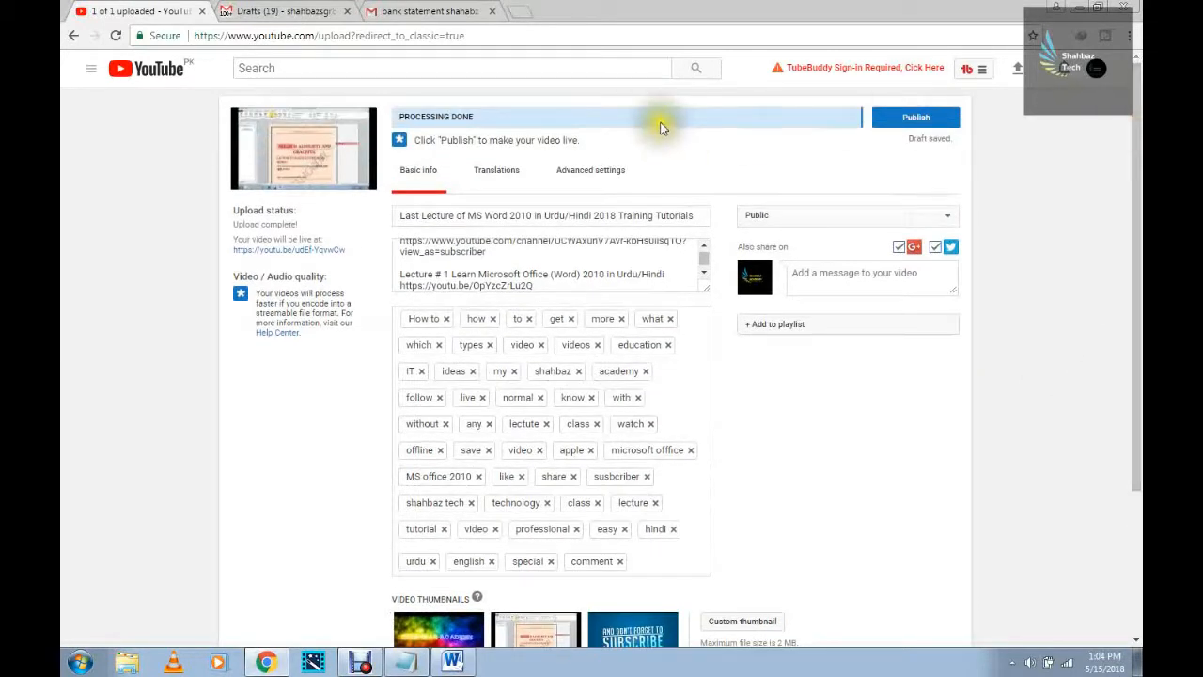
drag(1136, 160, 1129, 278)
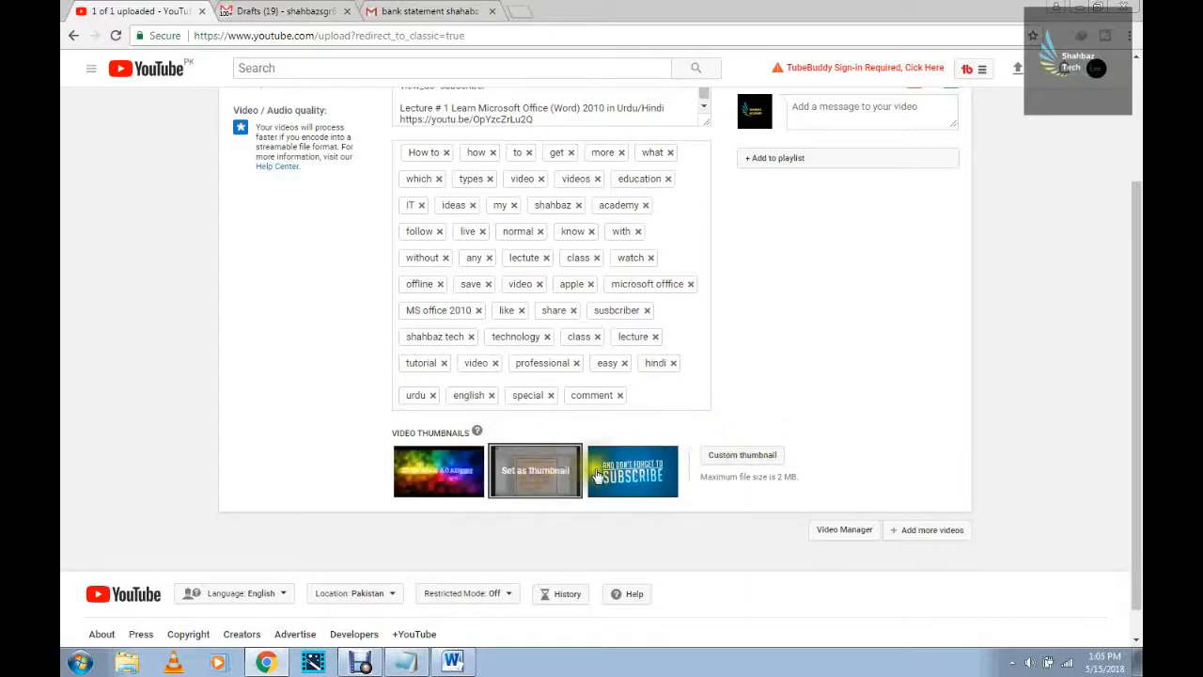
mouse_move(409, 485)
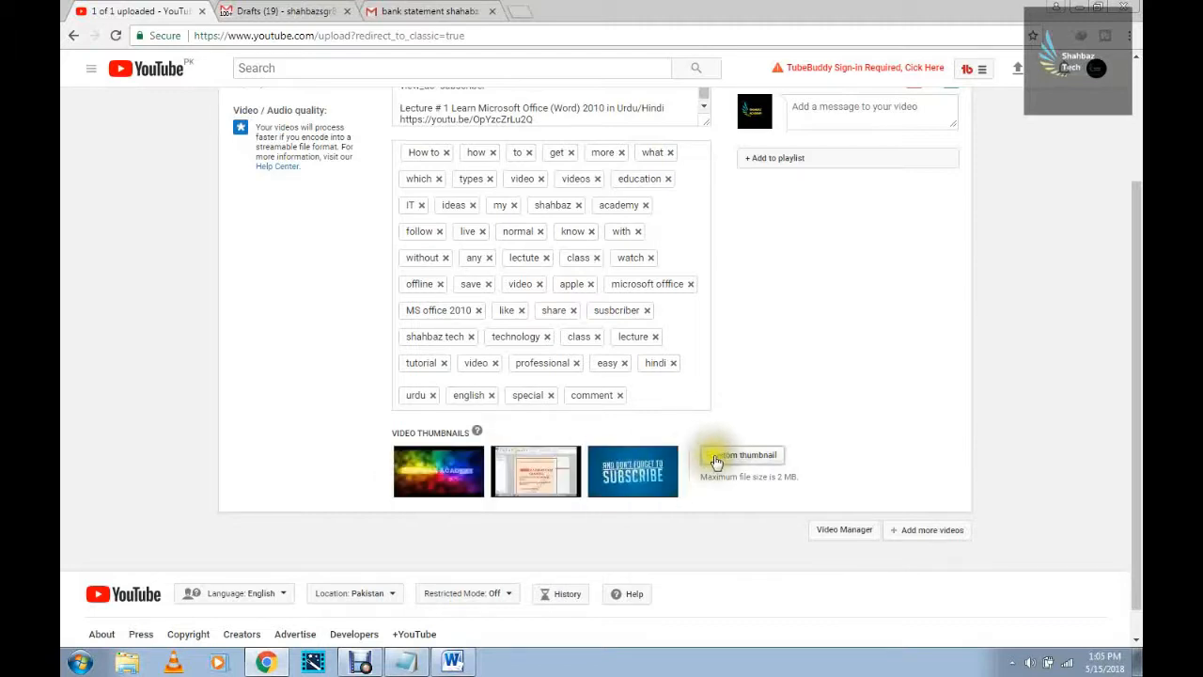
mouse_move(738, 487)
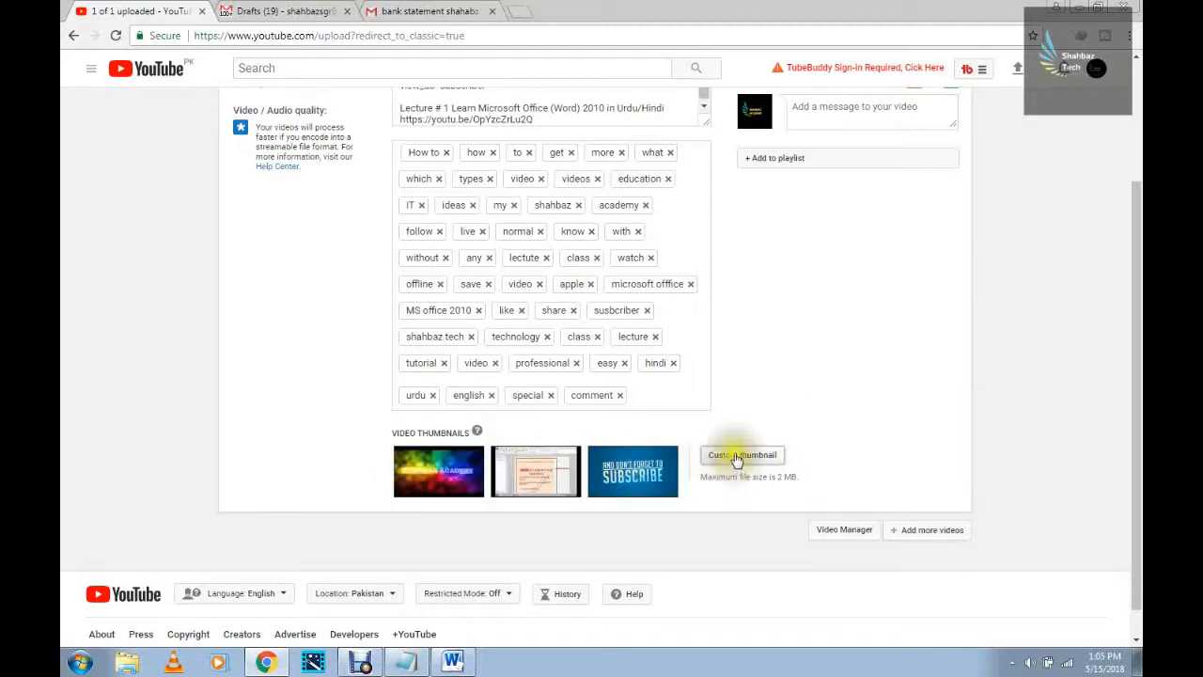
click(738, 457)
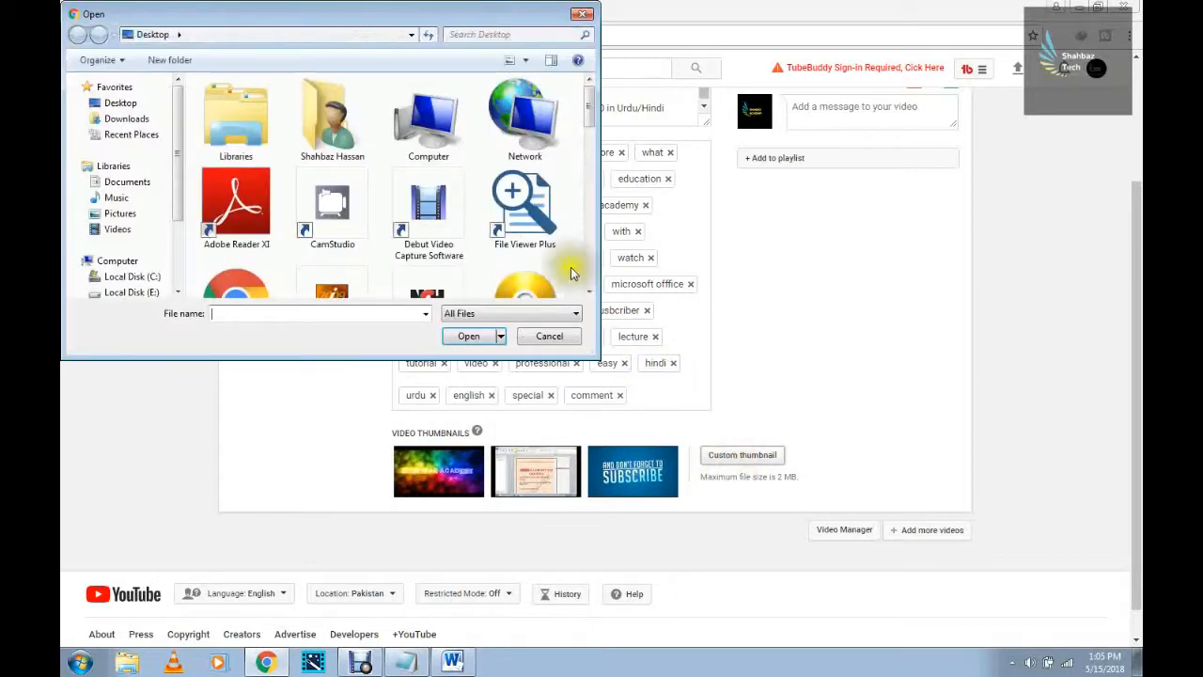
Set "WhatsApp Image 2018-05-09 at 7.53.16 AM" from the images folder inside the Desktop's "online kam" folder as the custom thumbnail
click(131, 119)
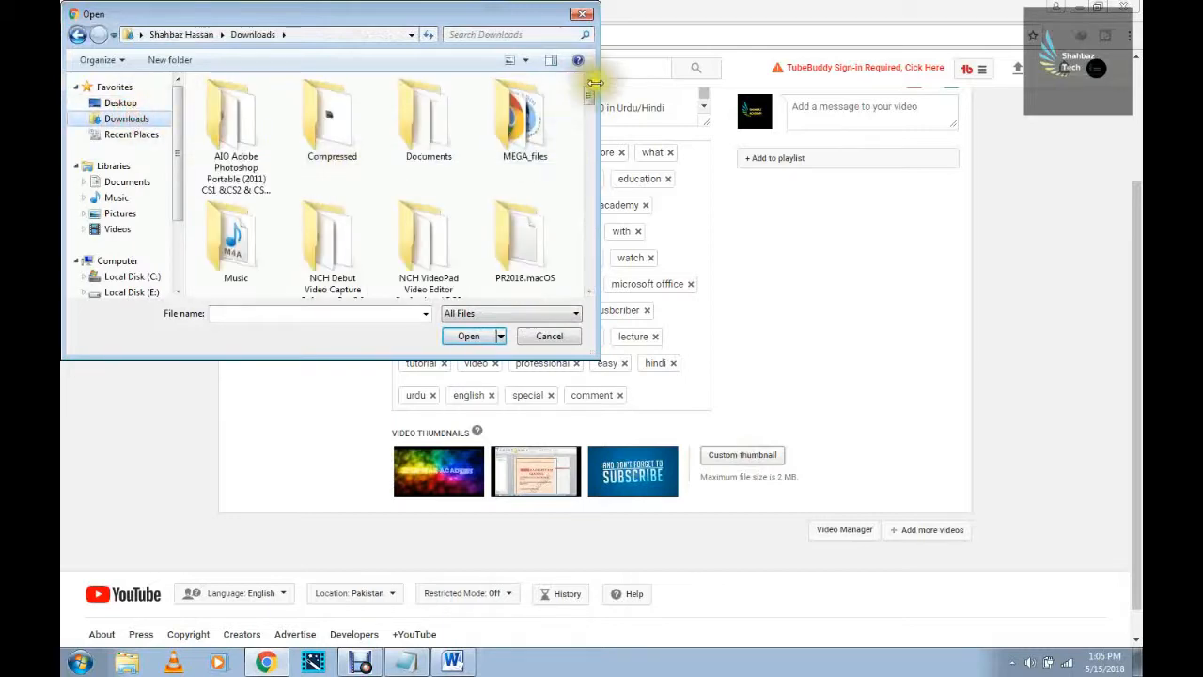
drag(586, 97, 589, 194)
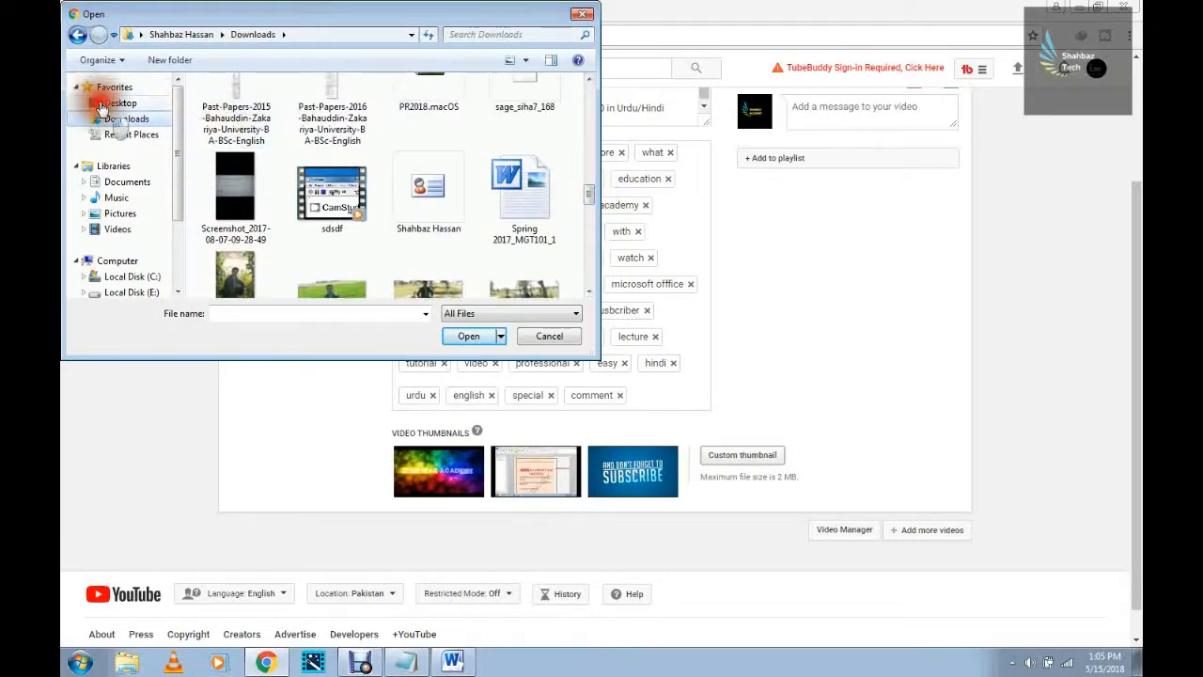
click(101, 103)
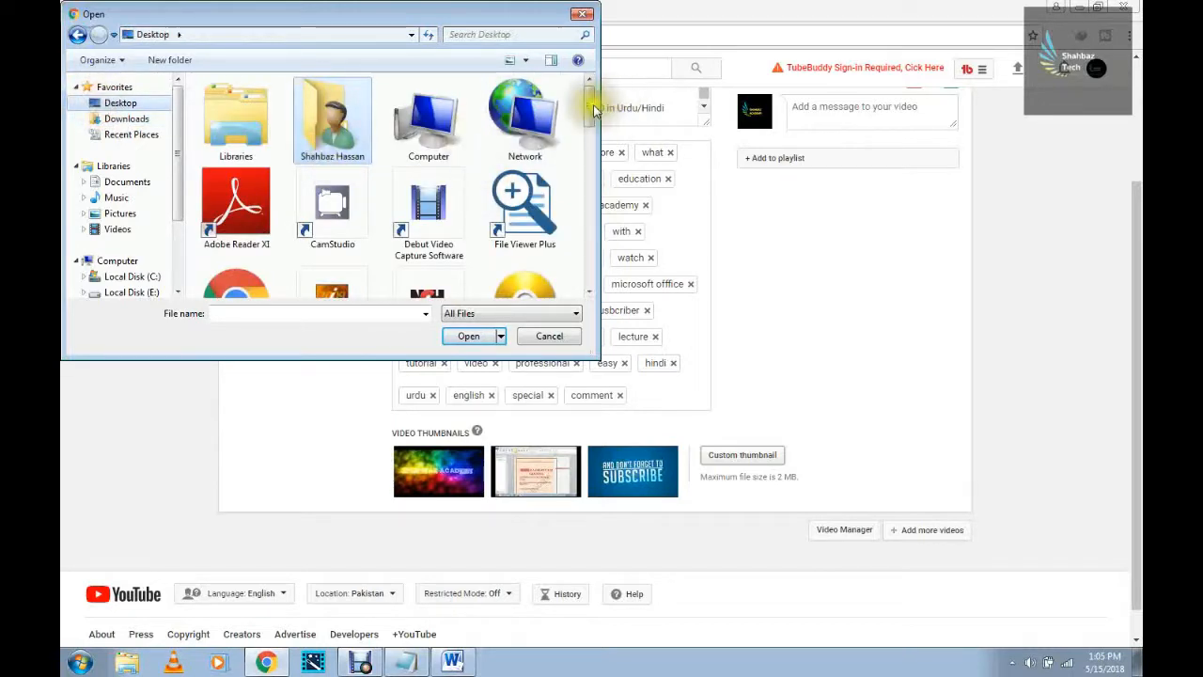
drag(591, 106, 589, 188)
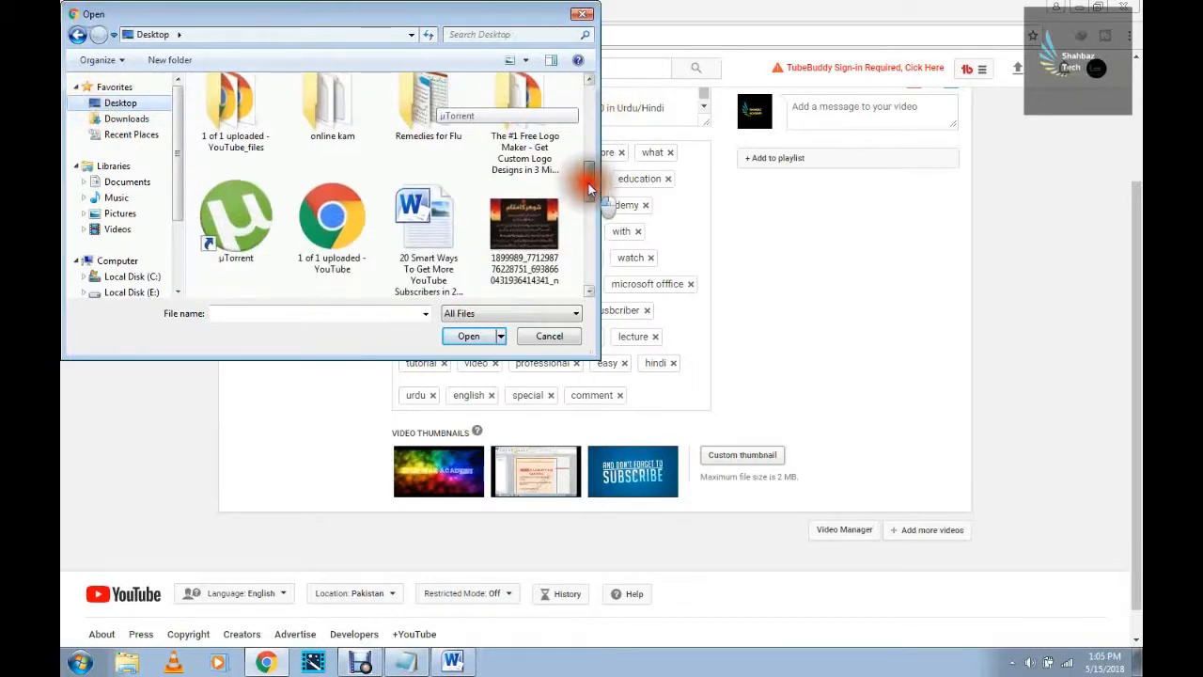
scroll(333, 112, up, 1)
double_click(336, 111)
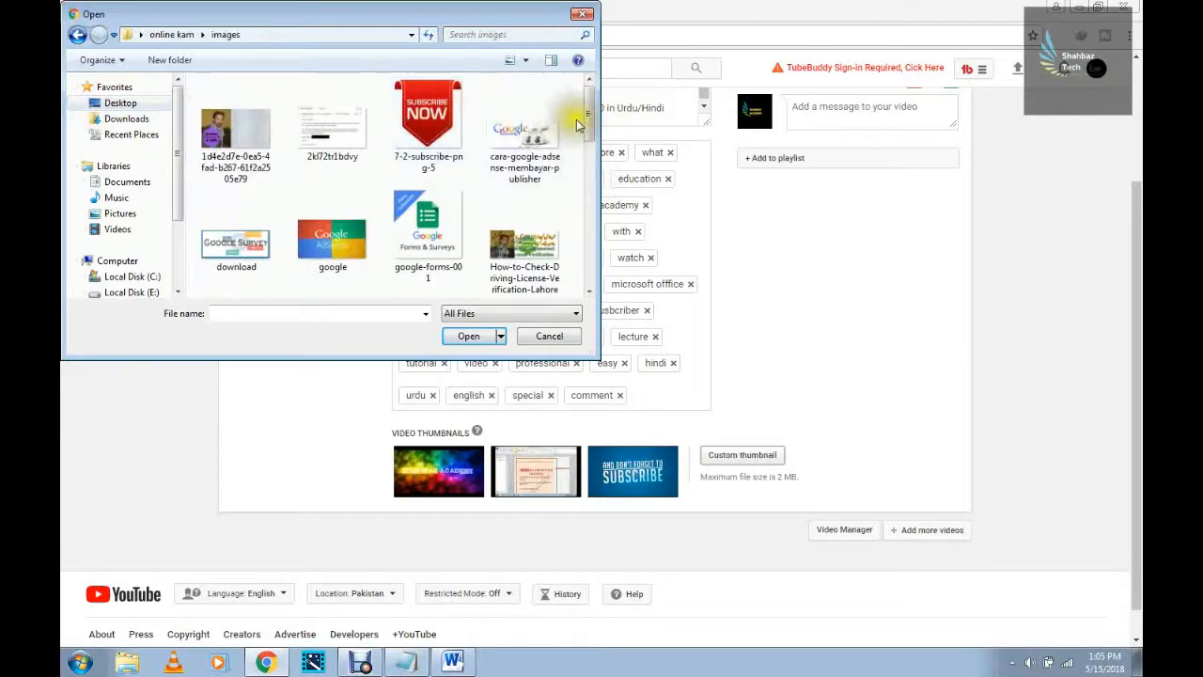
drag(586, 120, 598, 237)
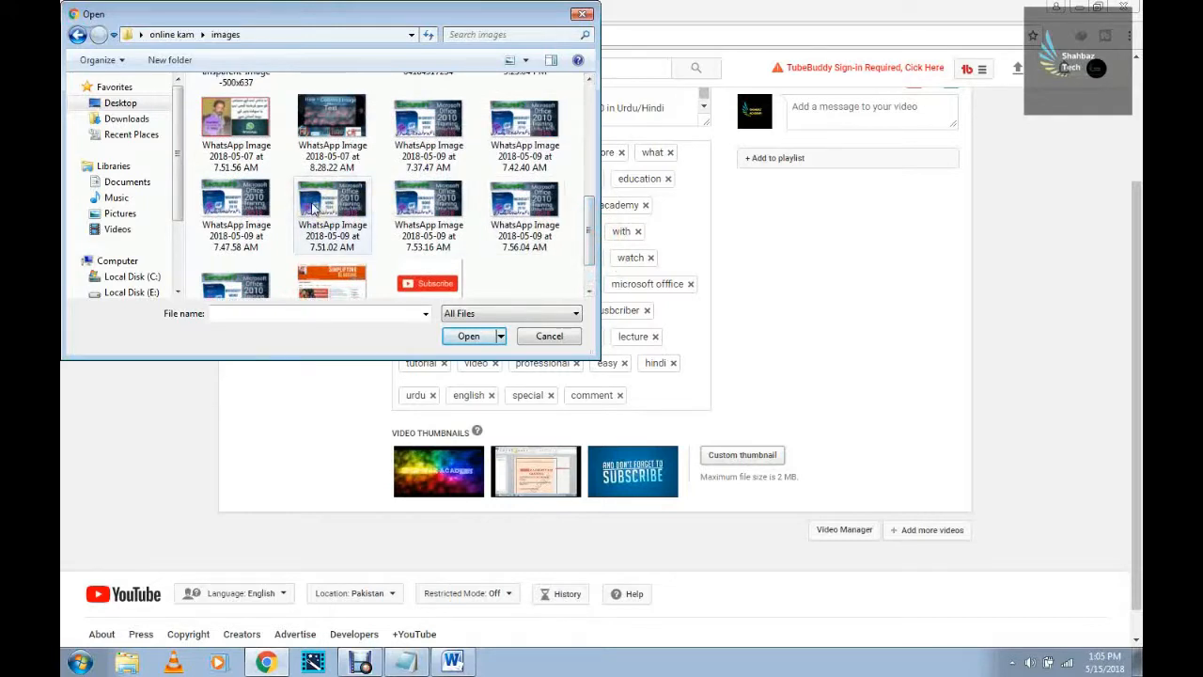
click(429, 206)
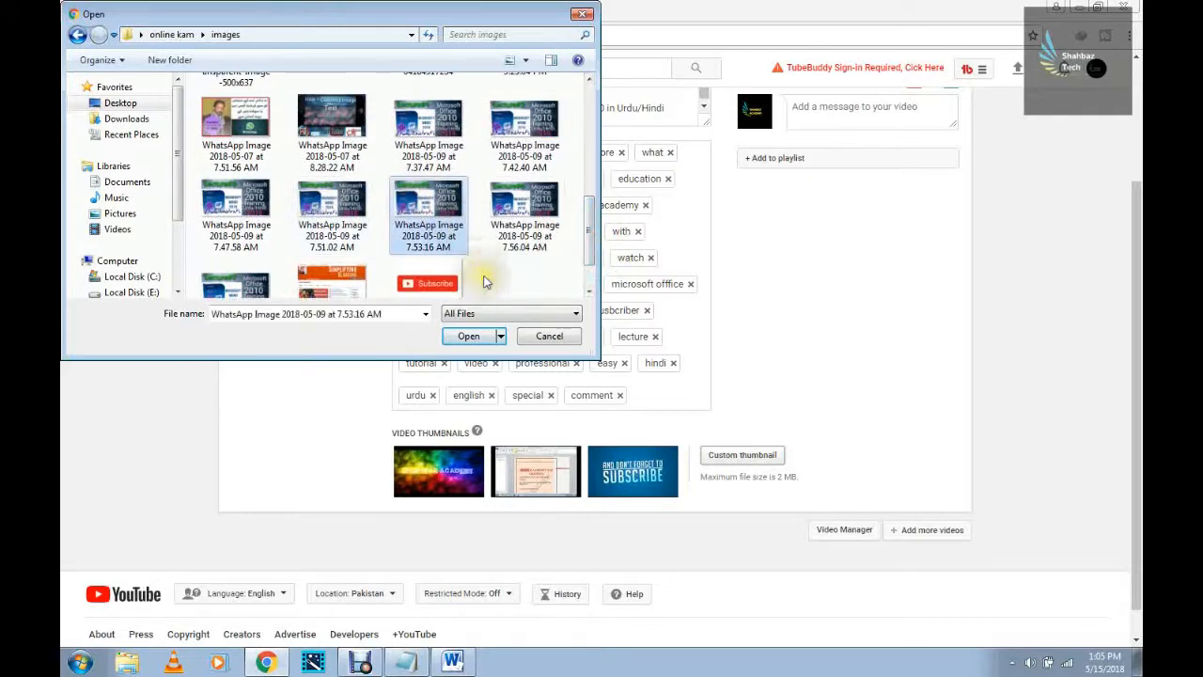
click(467, 335)
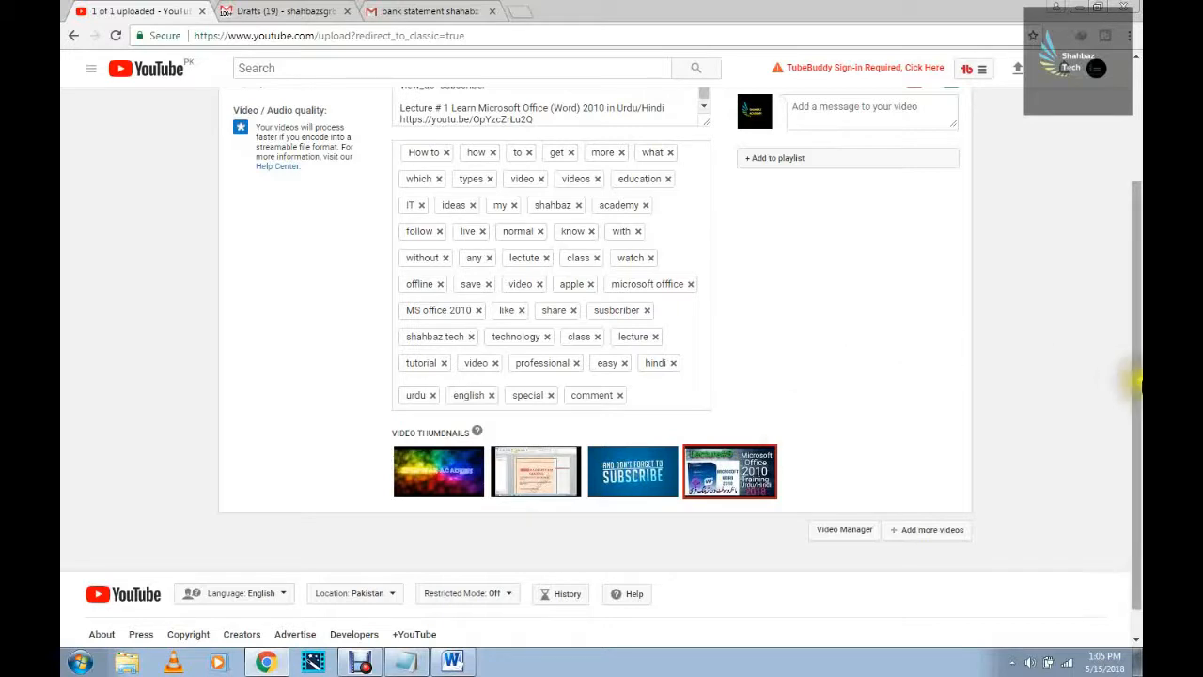
Add the video to the "Microsoft Office" playlist and close the playlist choices
drag(1131, 403, 1122, 269)
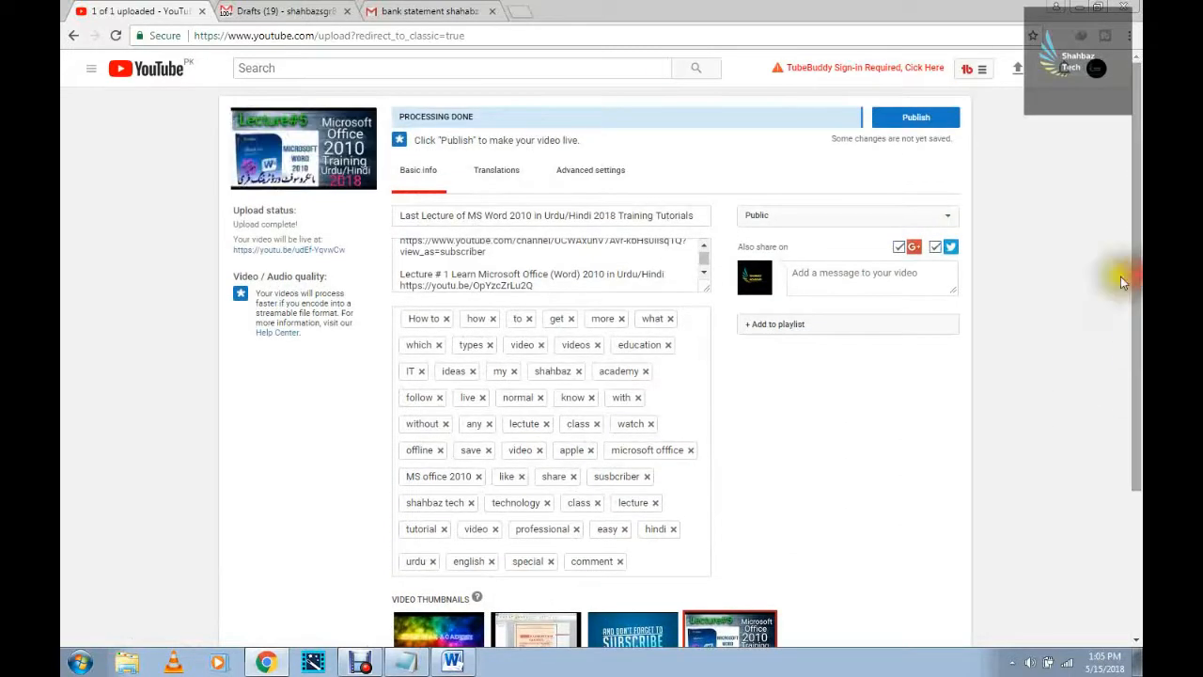
click(824, 325)
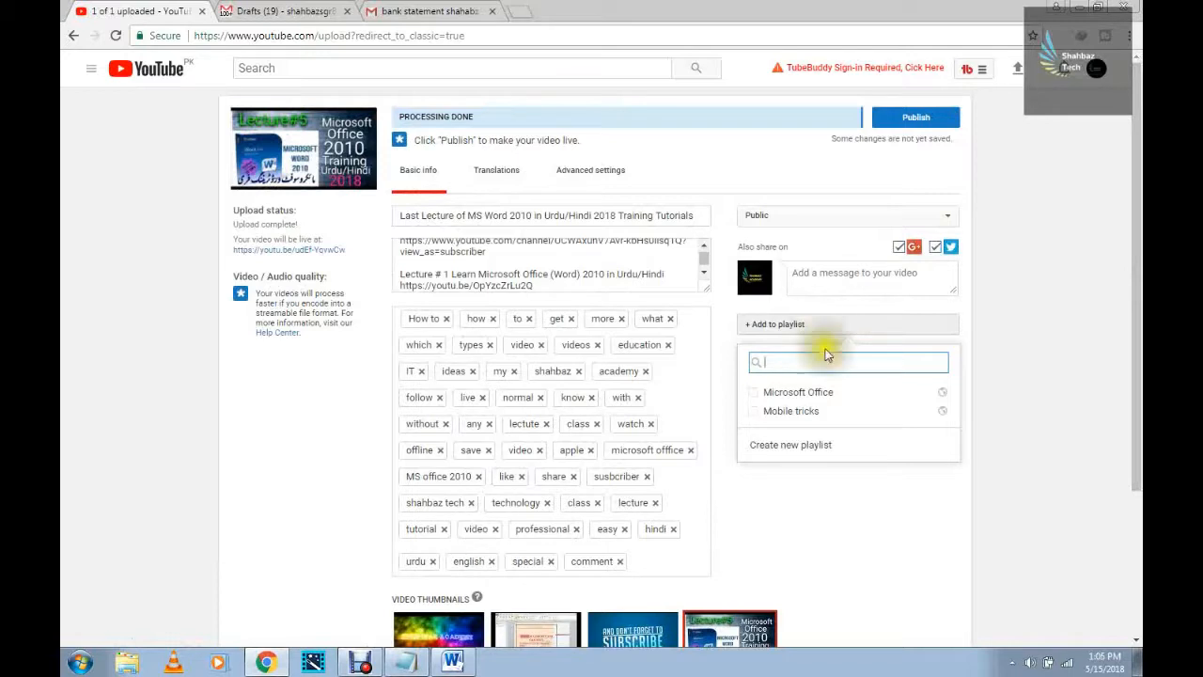
click(797, 394)
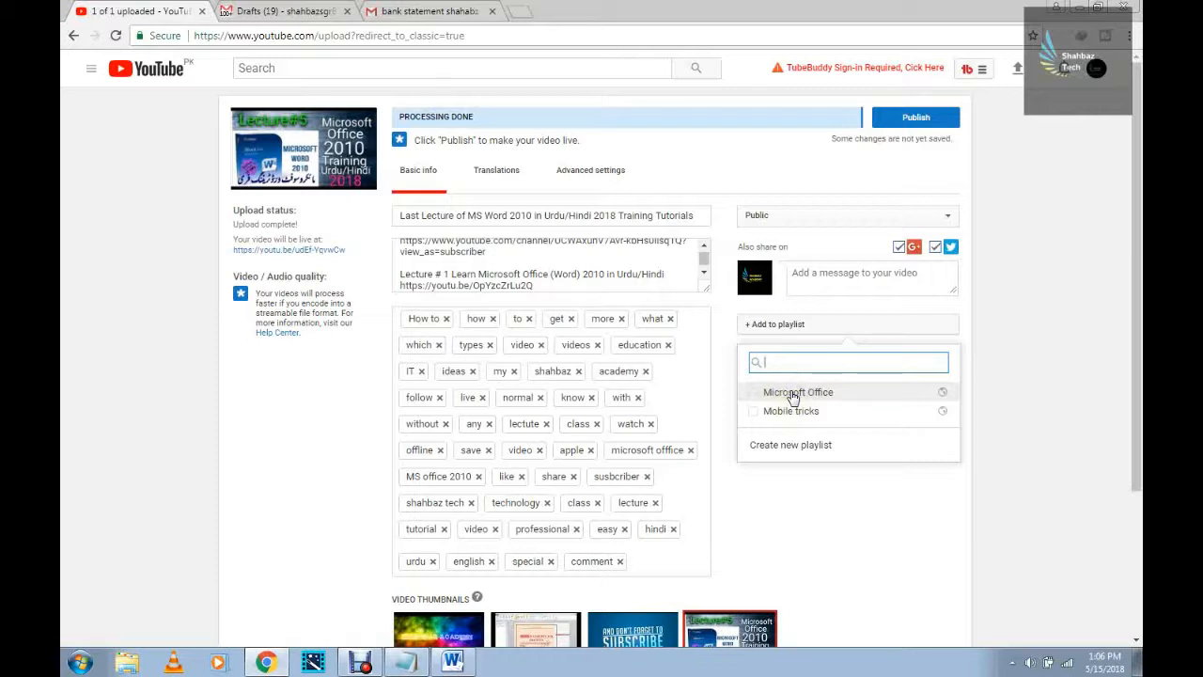
click(792, 395)
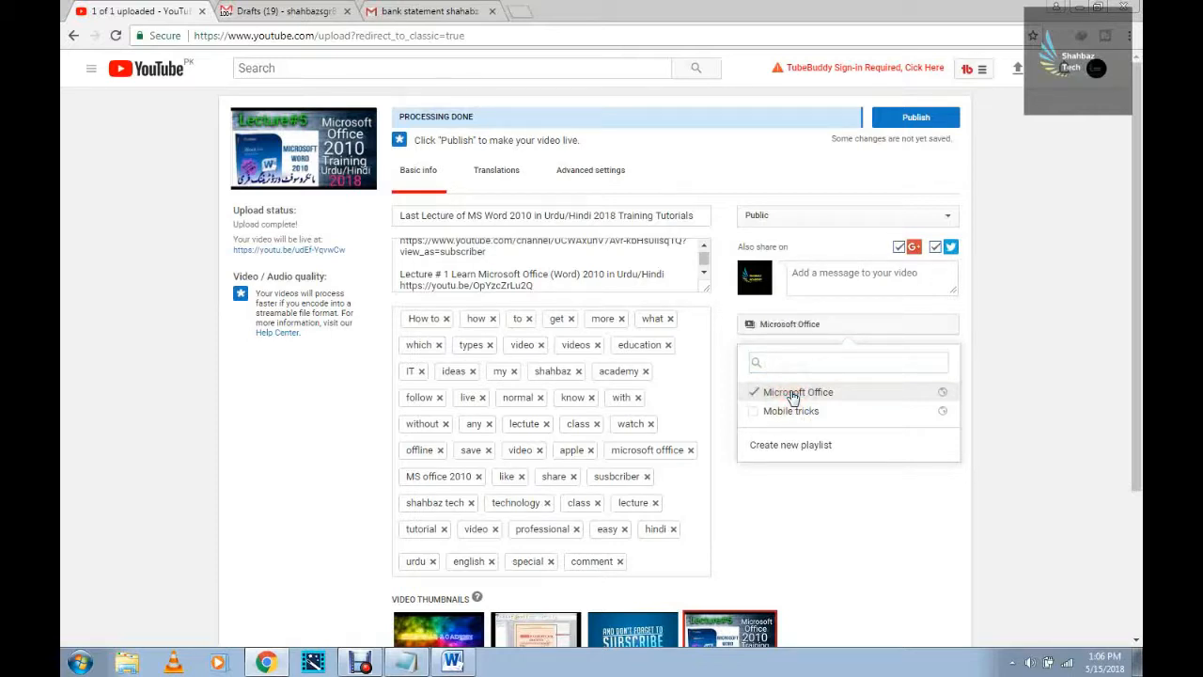
click(835, 484)
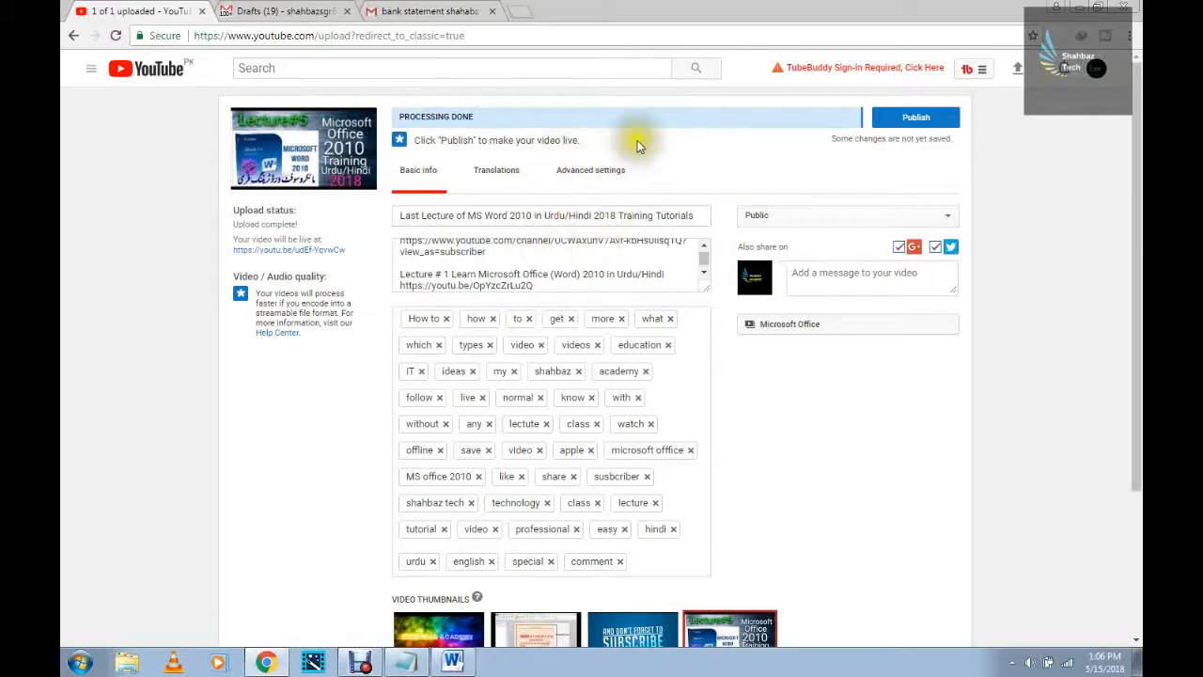
Publish the video and highlight its share link on the sharing page
click(912, 119)
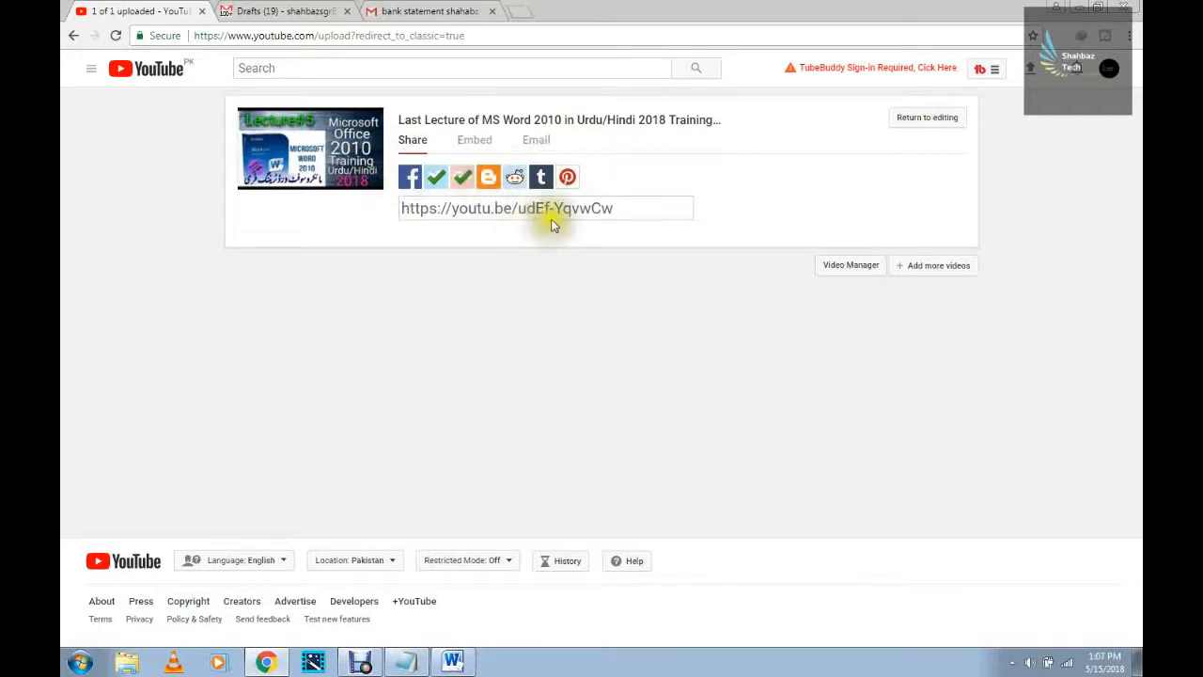
drag(612, 208, 404, 208)
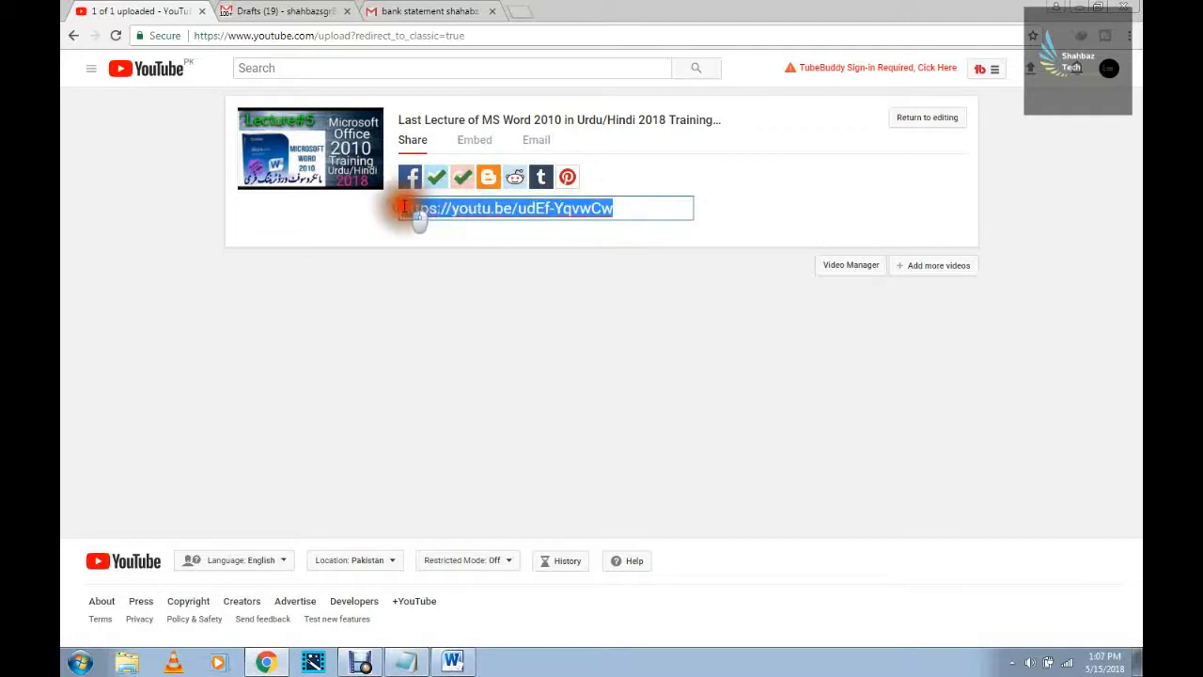
click(571, 249)
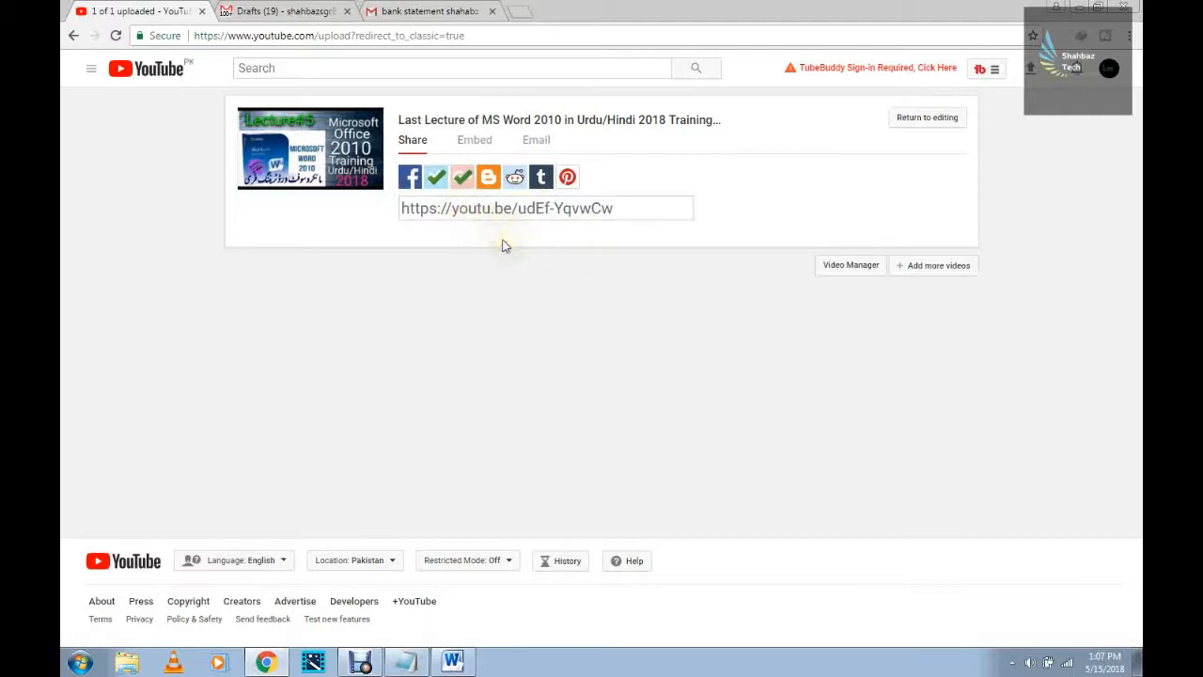
Share the published video on Facebook as a public post on the timeline
click(411, 177)
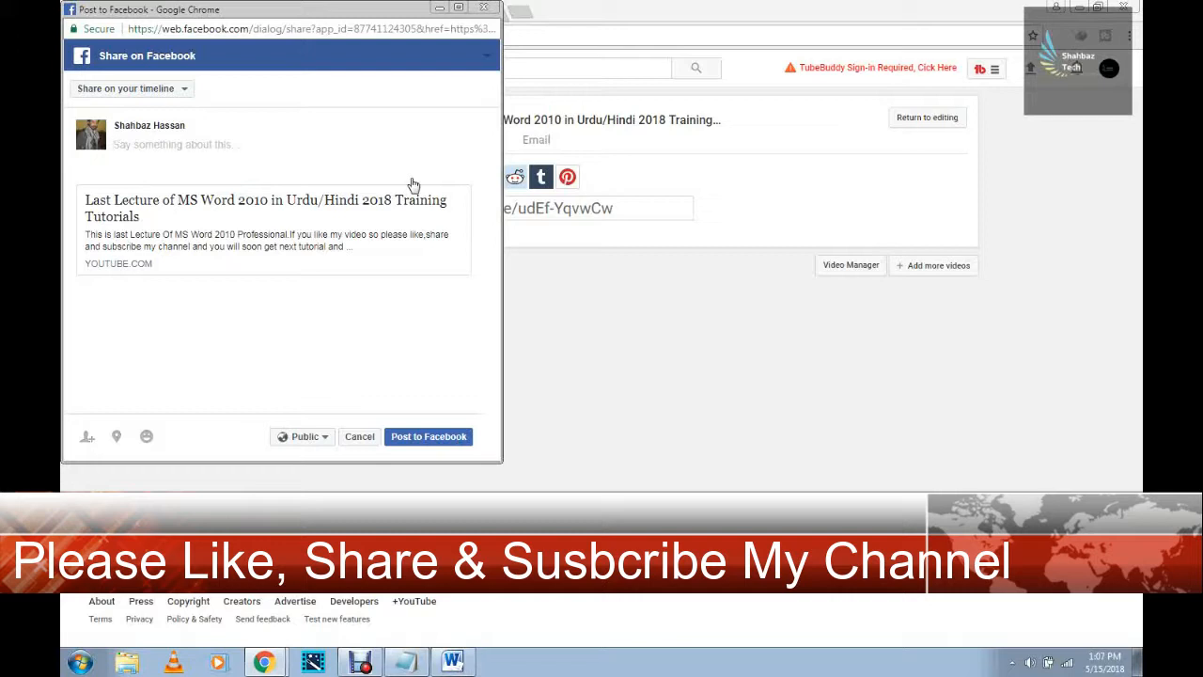
click(417, 442)
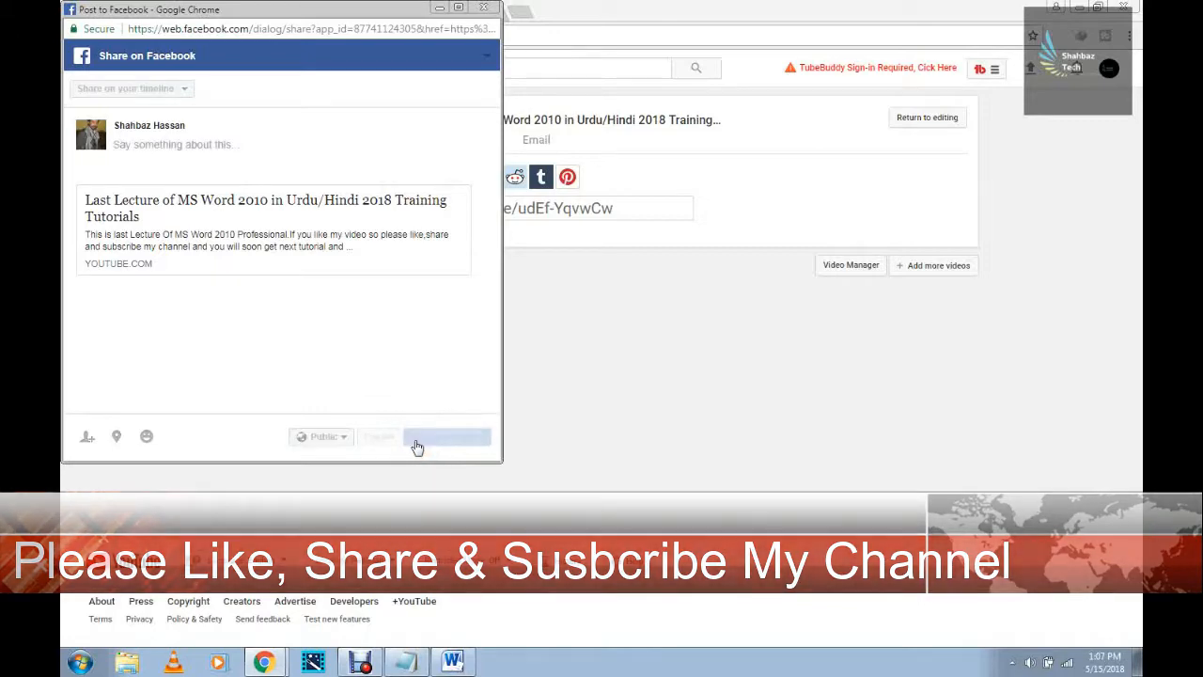